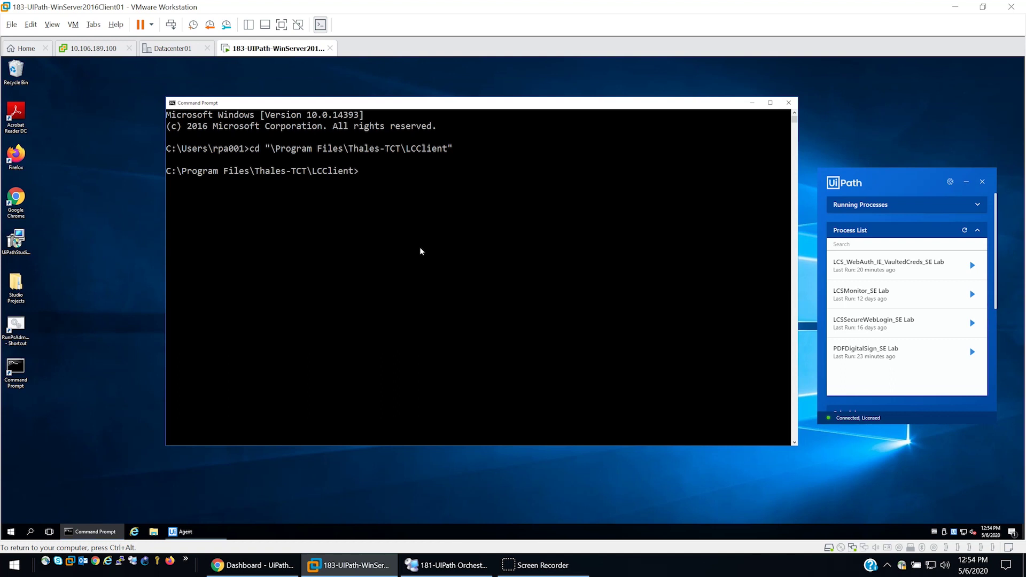
# Step: List the Luna SA partitions with 'vtl v', then the credential directory with 'credDirTool.exe l'
pyautogui.write('vtl v')
pyautogui.press('Return')
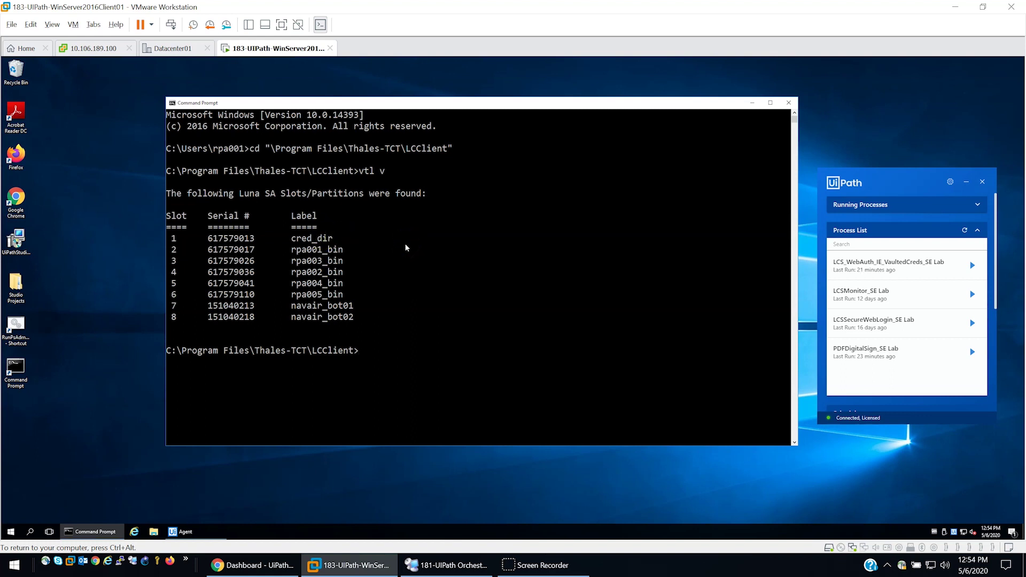
pyautogui.write('cred')
pyautogui.press('Tab')
pyautogui.write('l')
pyautogui.press('Return')
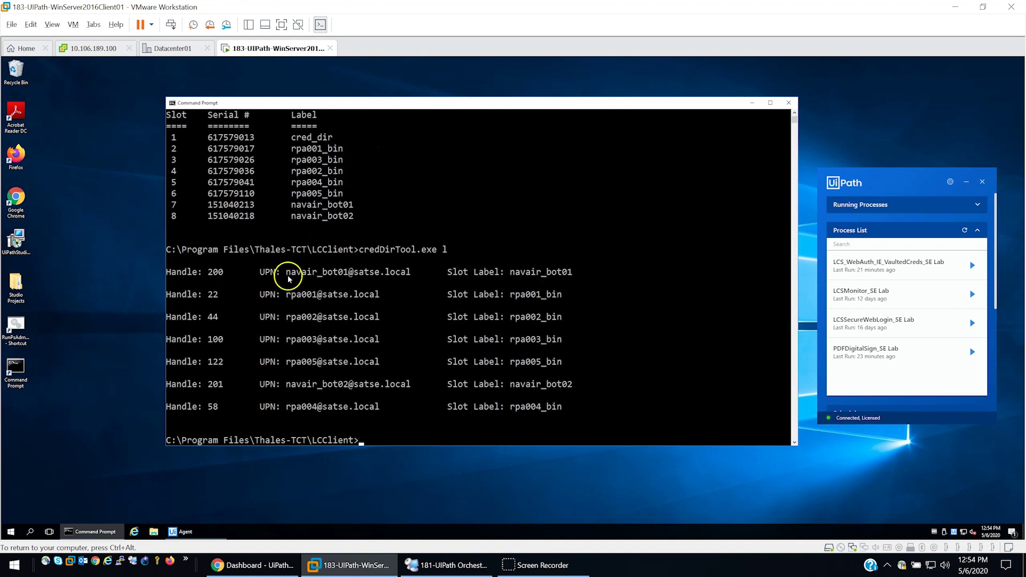
# Step: Highlight the UPNs for handles 200 and 22 and the rpa001_bin slot label
pyautogui.moveTo(285, 271); pyautogui.dragTo(417, 274)
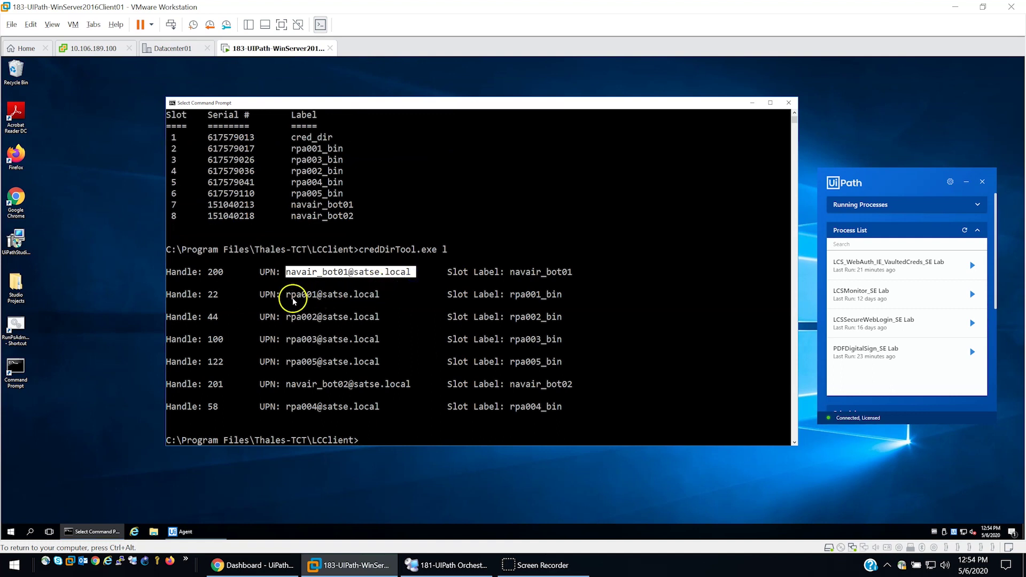
pyautogui.moveTo(287, 295); pyautogui.dragTo(372, 298)
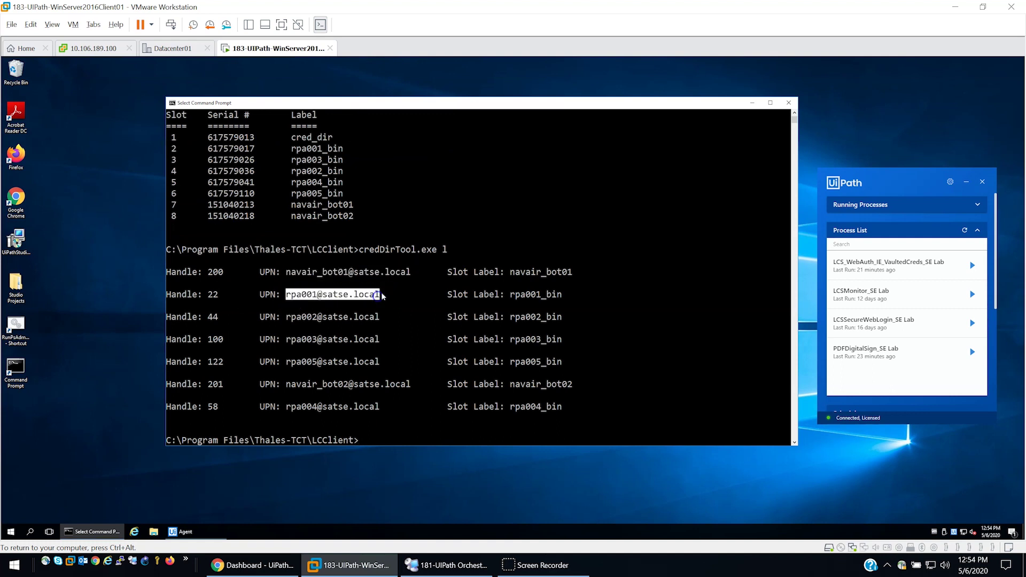
pyautogui.moveTo(510, 295); pyautogui.dragTo(560, 296)
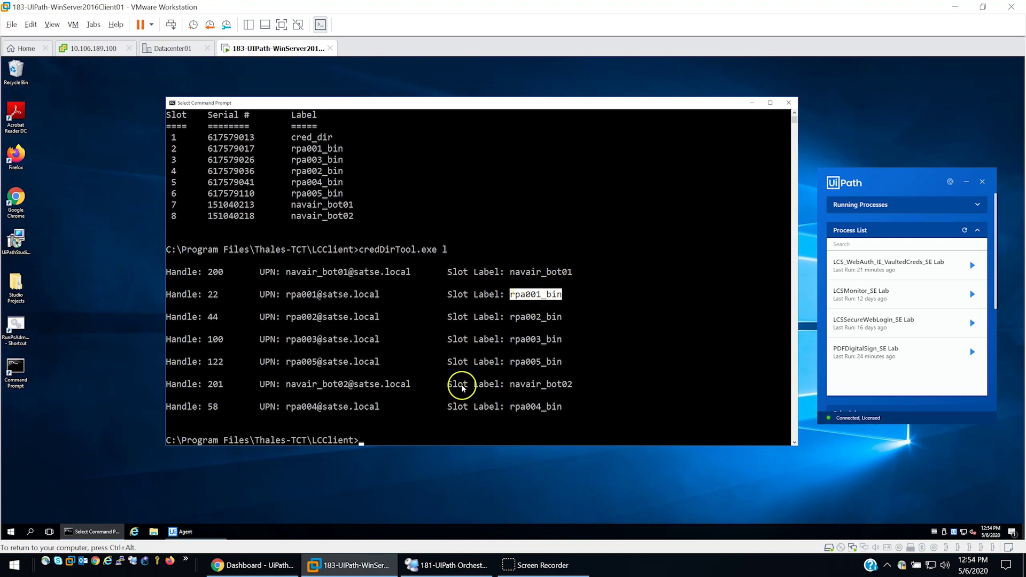
# Step: Open the saved PuTTY session to the HSM at 10.101.11.16 and log in
pyautogui.click(120, 563)
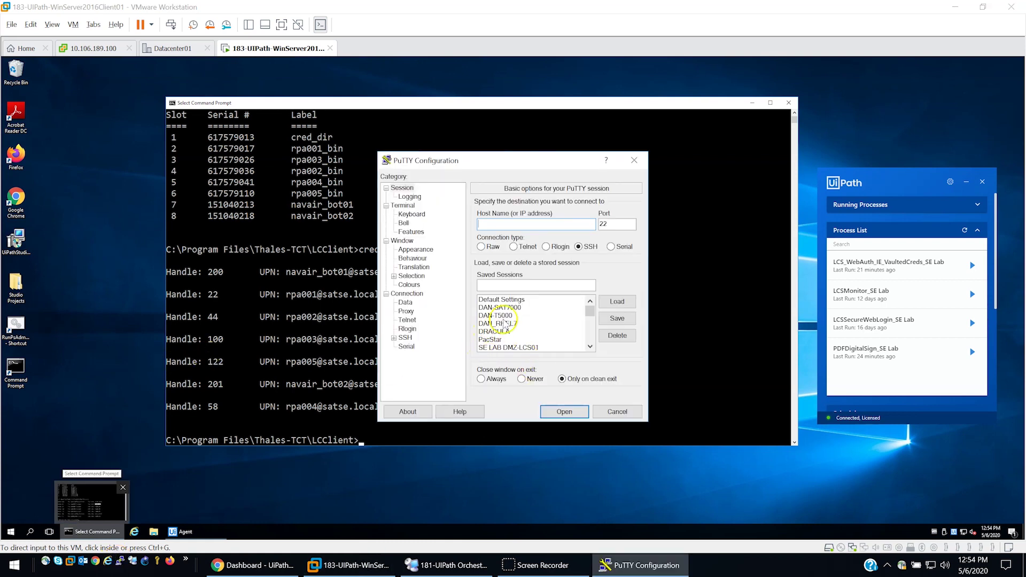
pyautogui.scroll(-3, 505, 324)
pyautogui.doubleClick(529, 303)
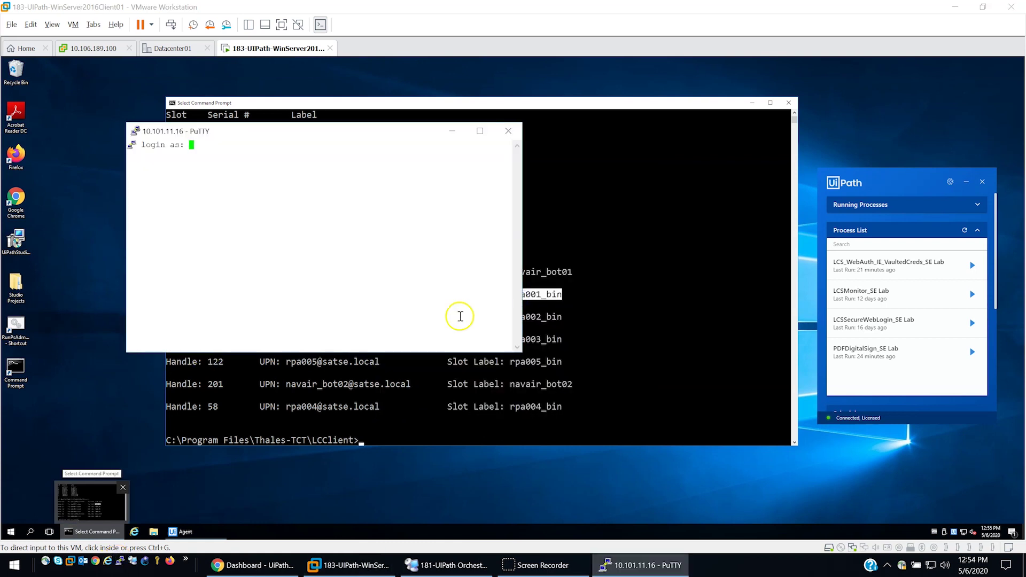
pyautogui.click(245, 192)
pyautogui.write('dan')
pyautogui.press('Return')
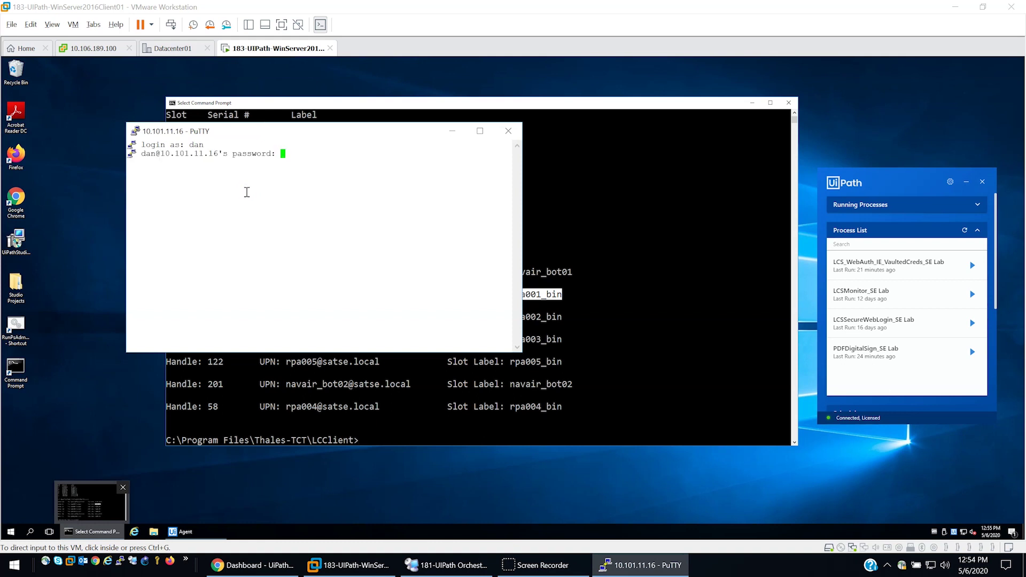
pyautogui.press('Return')
# Step: Widen the terminal and run 'partition showContents -partition rpa001_bin' with the partition password
pyautogui.write('partition')
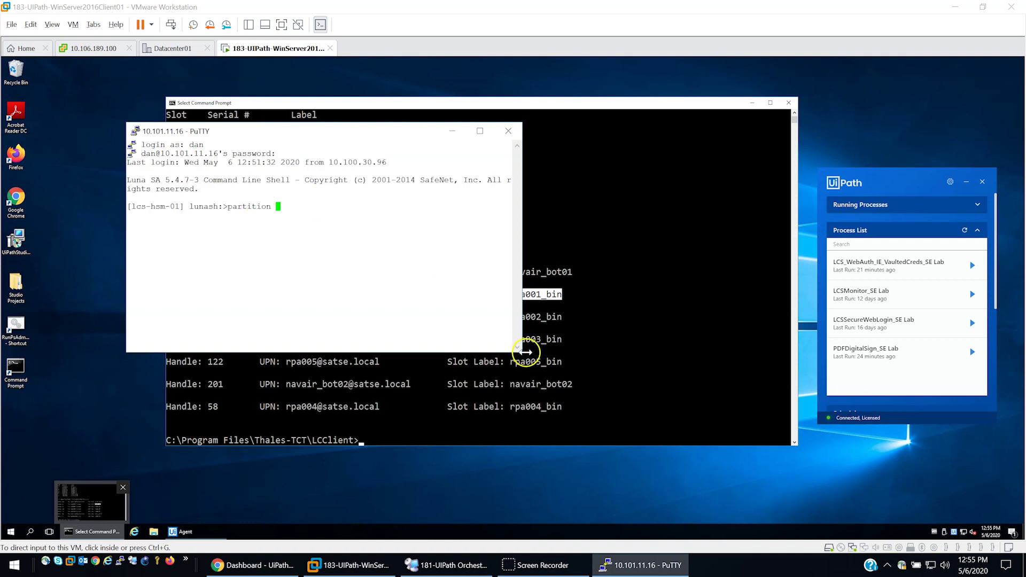
pyautogui.moveTo(523, 345); pyautogui.dragTo(691, 337)
pyautogui.click(463, 238)
pyautogui.write('li')
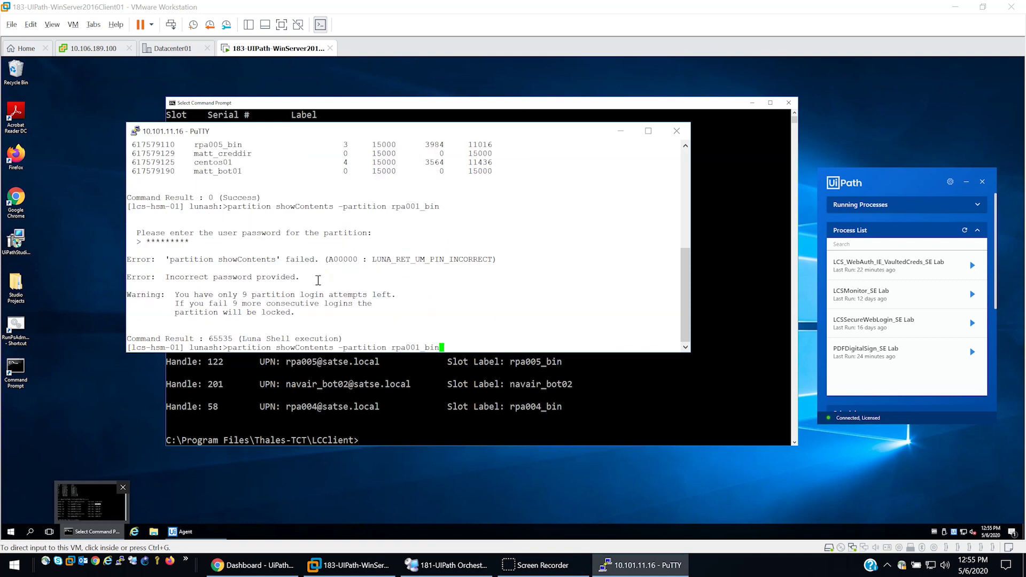
pyautogui.press('Return')
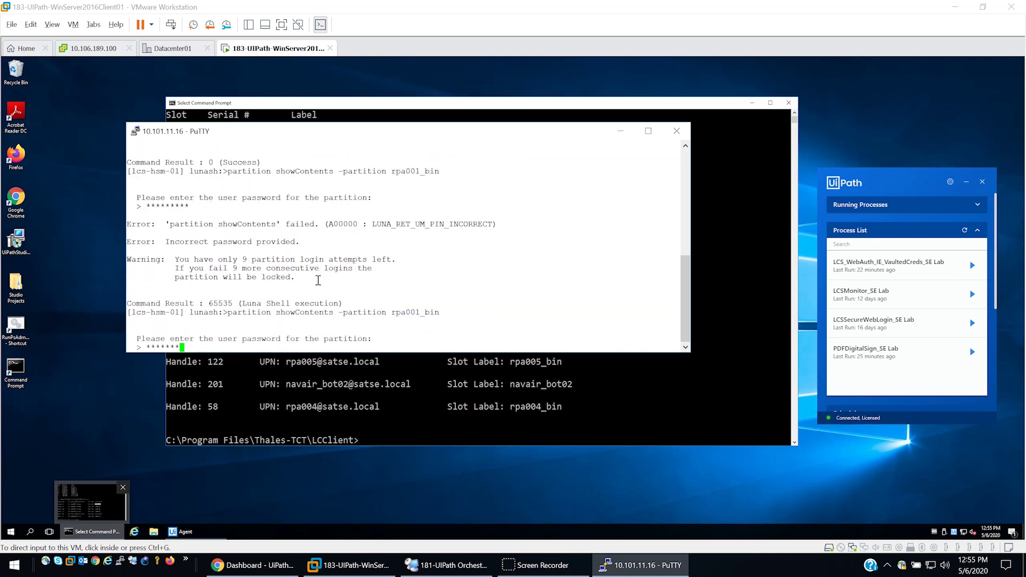
pyautogui.press('Return')
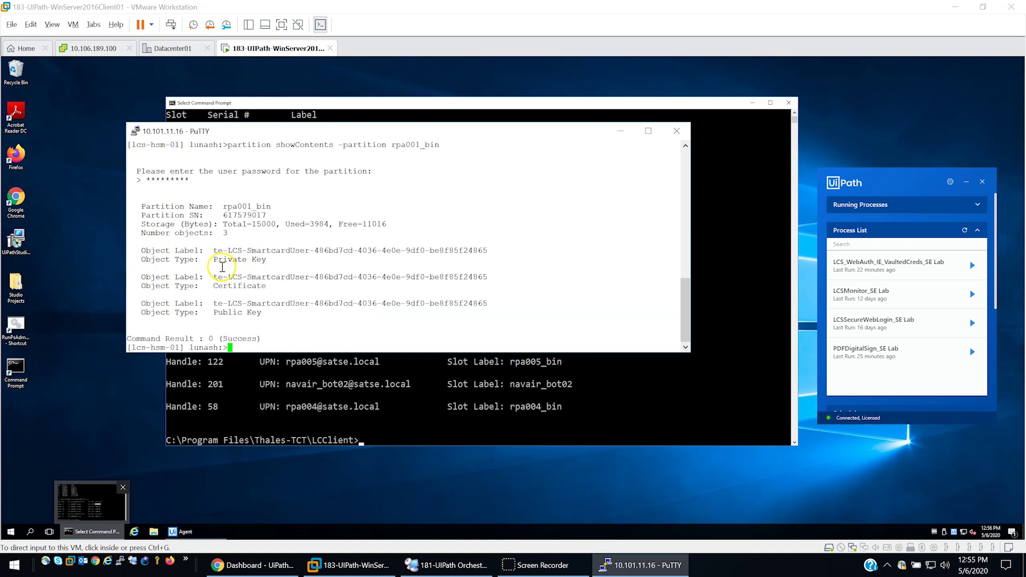
# Step: Highlight the Private Key, Public Key and Certificate objects, then exit the HSM session
pyautogui.moveTo(210, 260); pyautogui.dragTo(260, 261)
pyautogui.moveTo(213, 314); pyautogui.dragTo(261, 314)
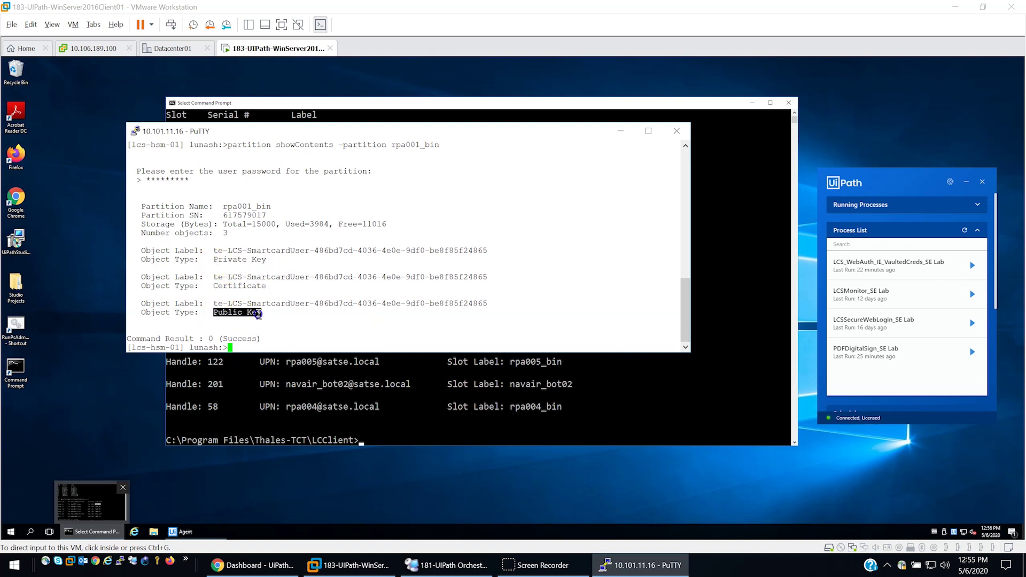
pyautogui.moveTo(211, 285); pyautogui.dragTo(266, 286)
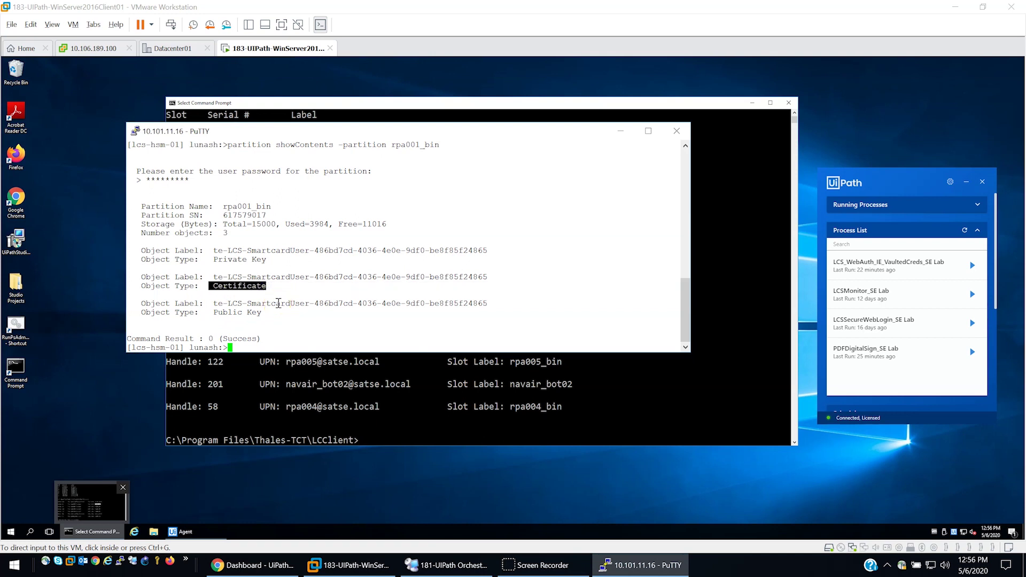
pyautogui.press('Return')
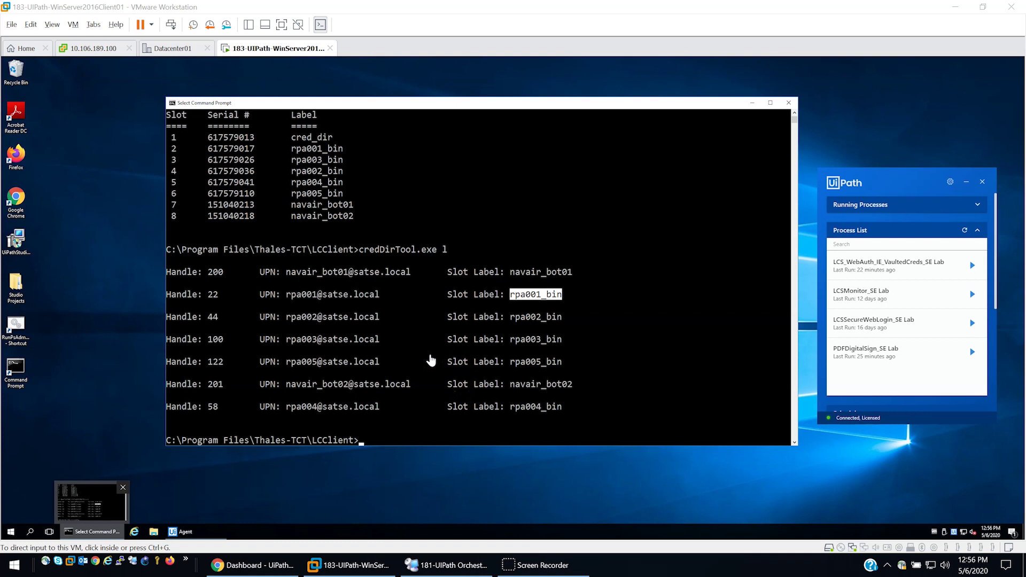
# Step: Launch Certificate Manager with certmgr.msc from the command window
pyautogui.click(590, 384)
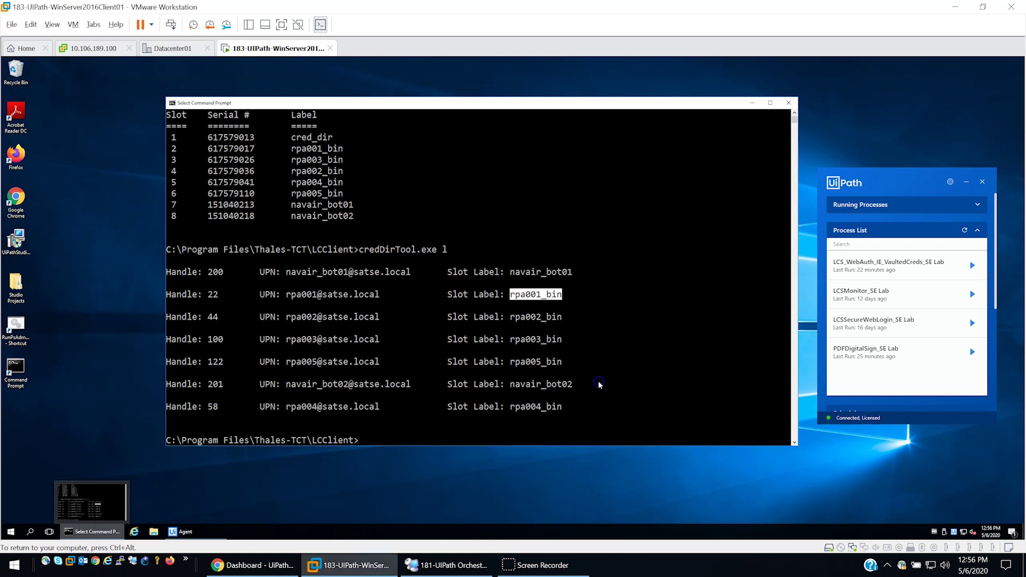
pyautogui.write('certmg')
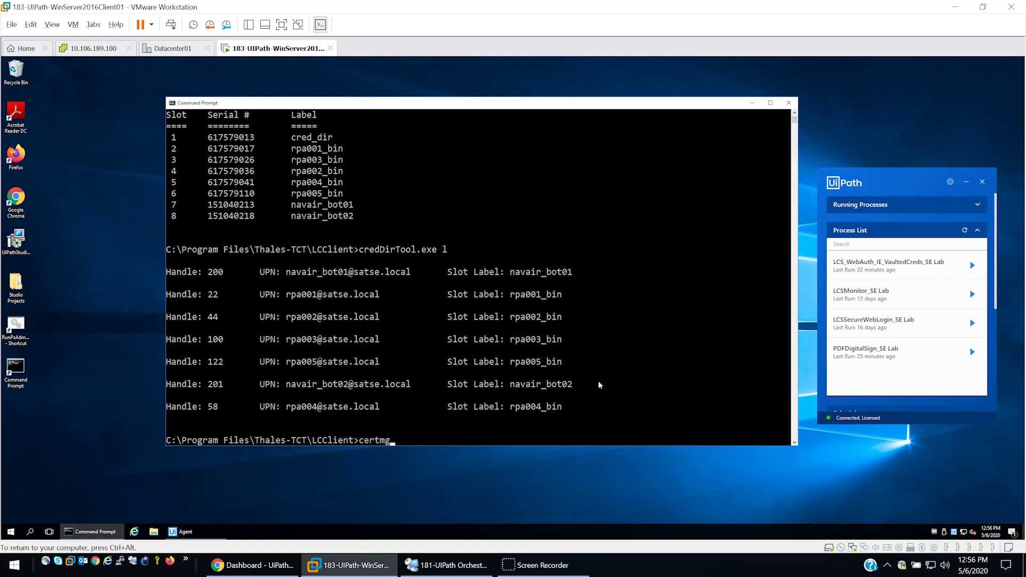
pyautogui.write('r.msc')
pyautogui.press('Return')
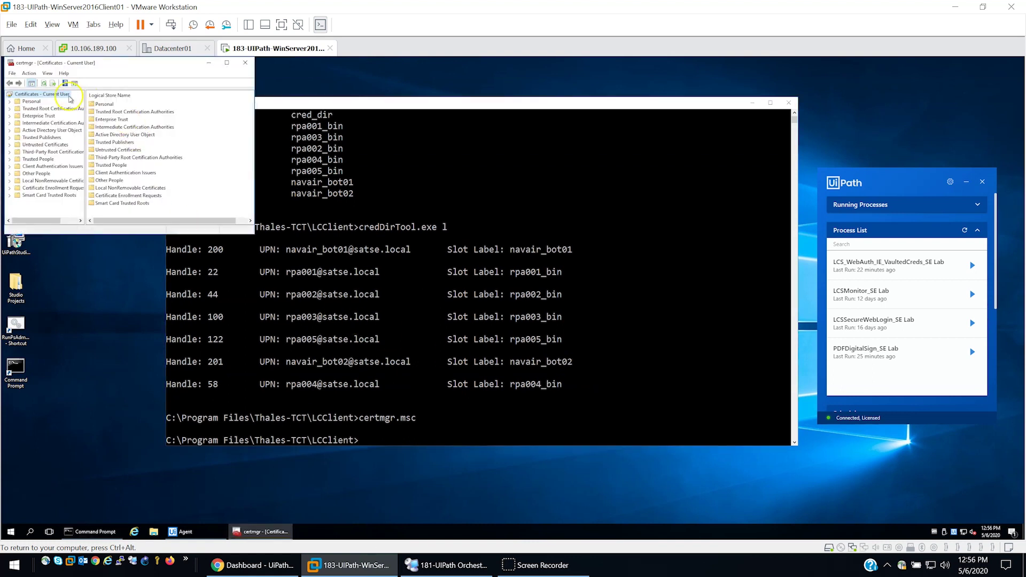
# Step: Open the personal rpa001 certificate, confirm its SATSE SUB CA 01 certification path, then close Certificate Manager
pyautogui.doubleClick(31, 101)
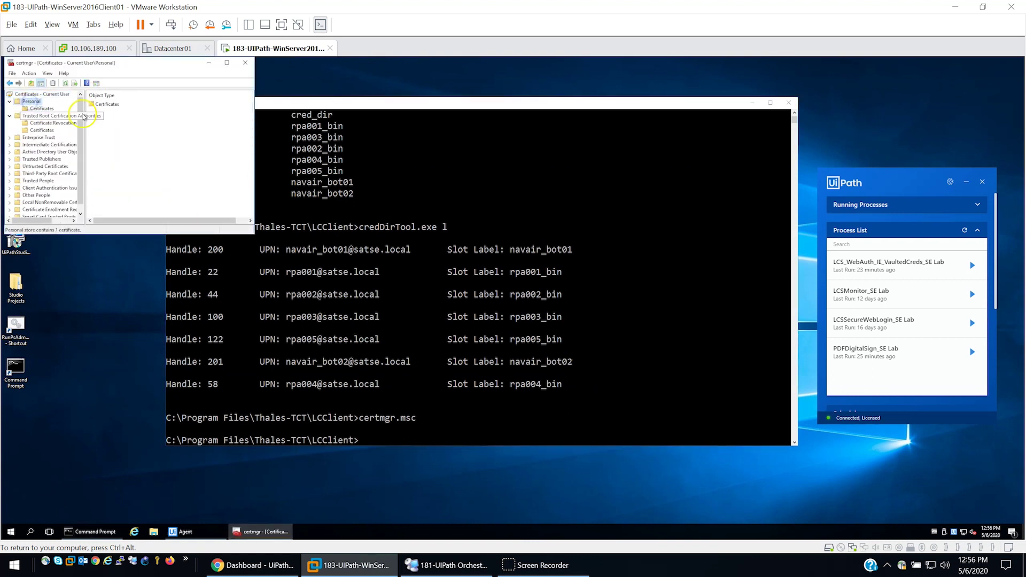
pyautogui.doubleClick(102, 104)
pyautogui.click(116, 105)
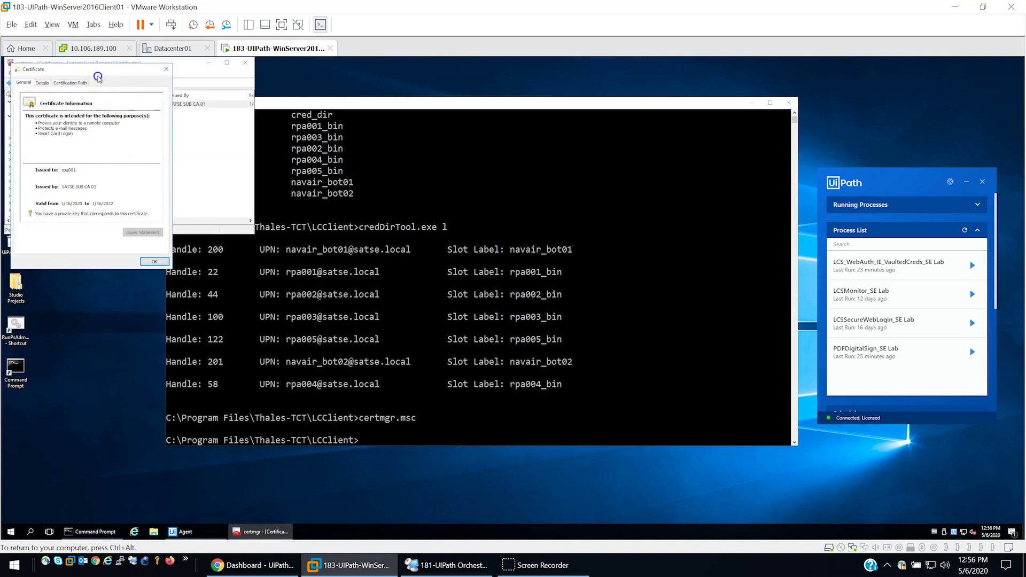
pyautogui.moveTo(119, 74); pyautogui.dragTo(525, 197)
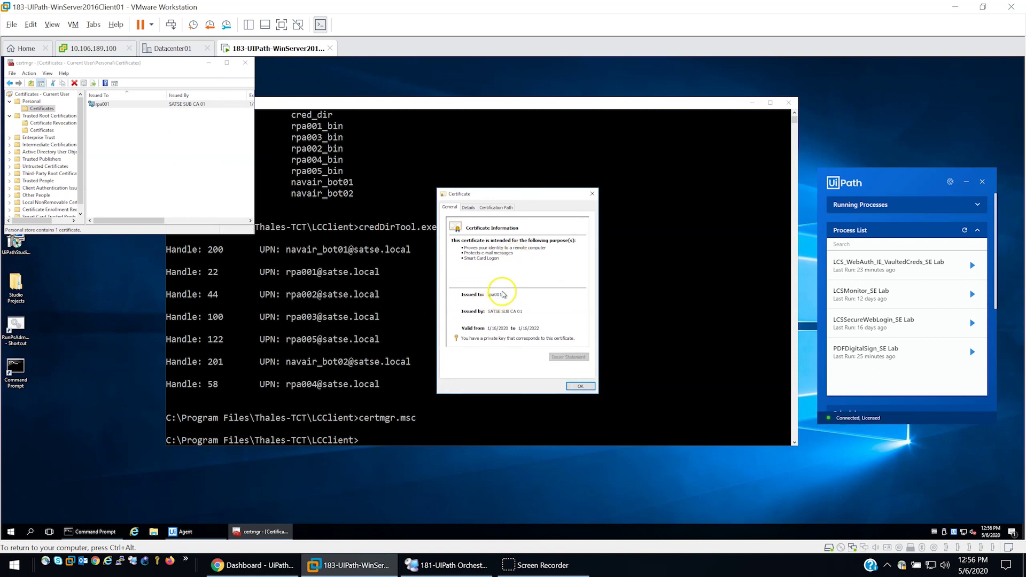
pyautogui.click(498, 208)
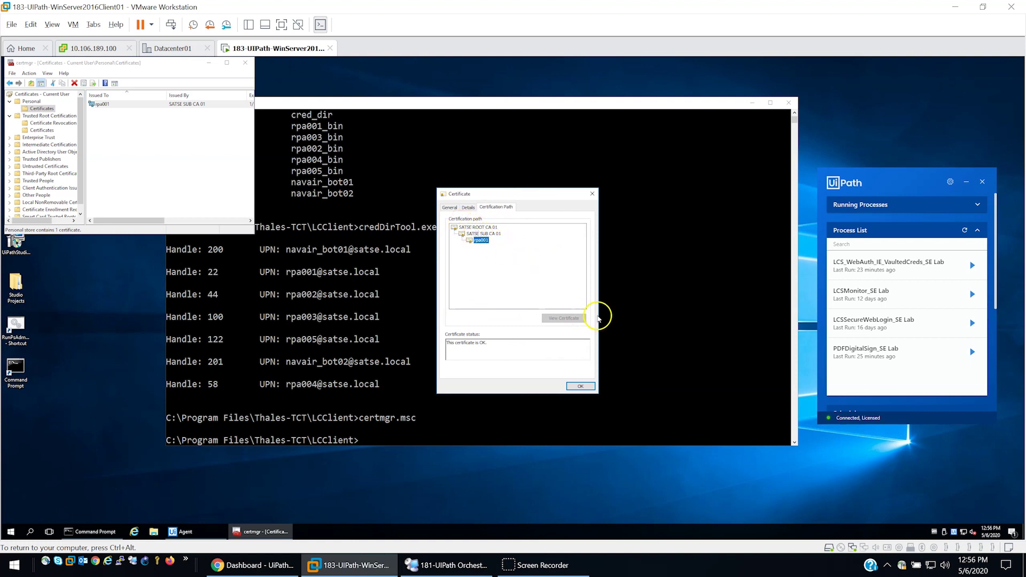
pyautogui.click(581, 386)
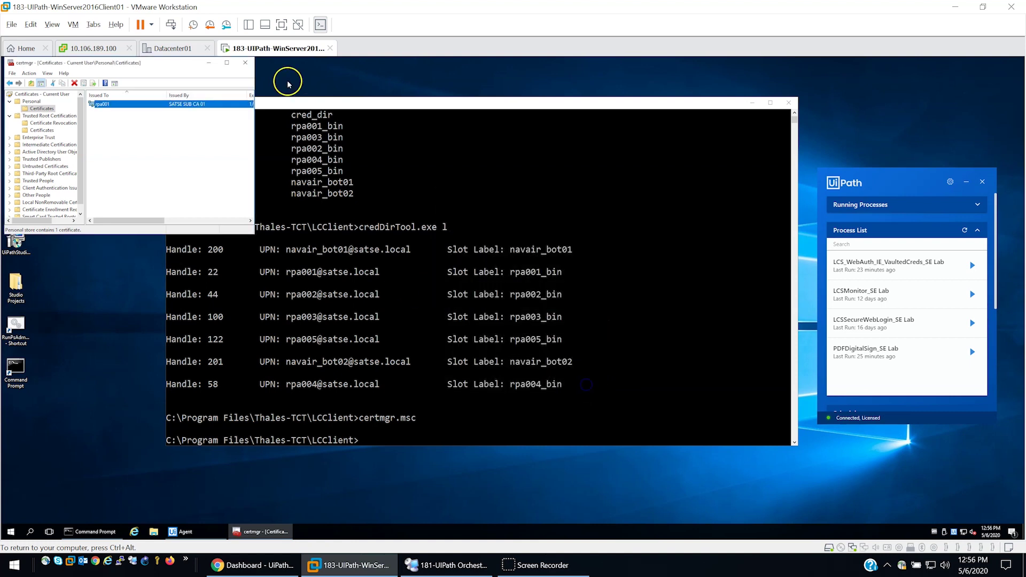
pyautogui.click(245, 63)
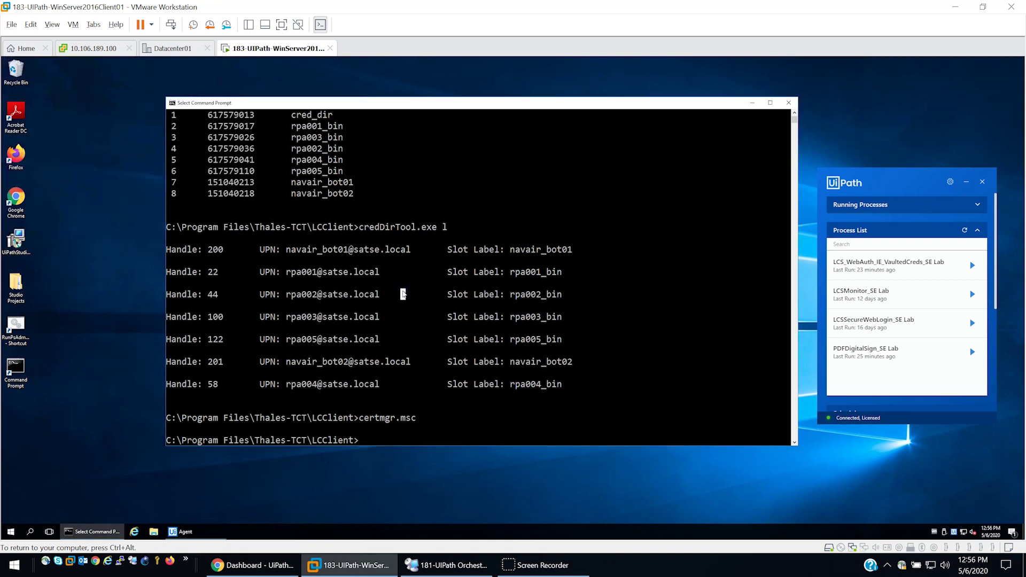
# Step: Close the command window and sign out of the current Windows account
pyautogui.write('exit')
pyautogui.press('Return')
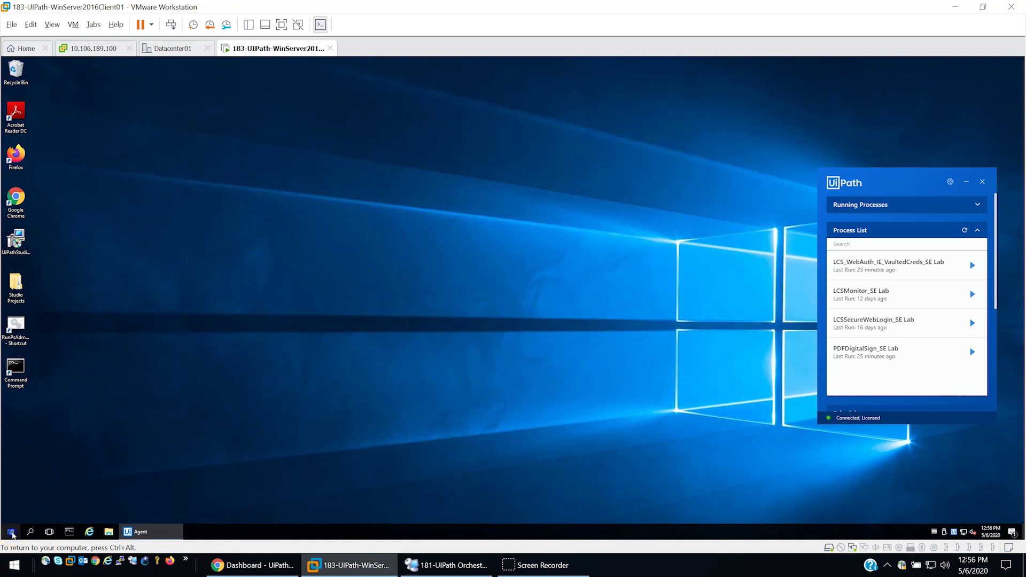
pyautogui.click(10, 532)
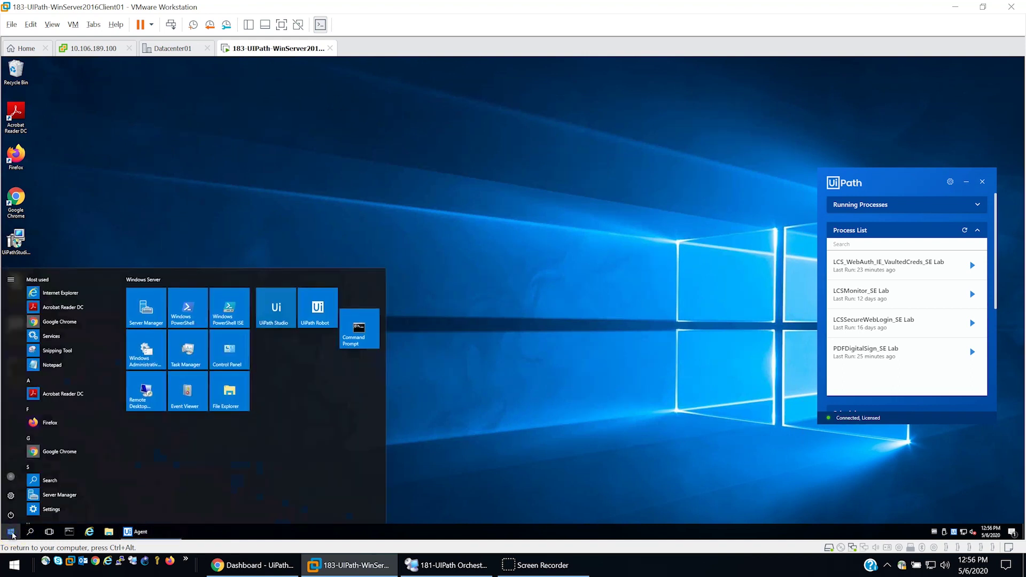
pyautogui.click(12, 483)
pyautogui.click(21, 458)
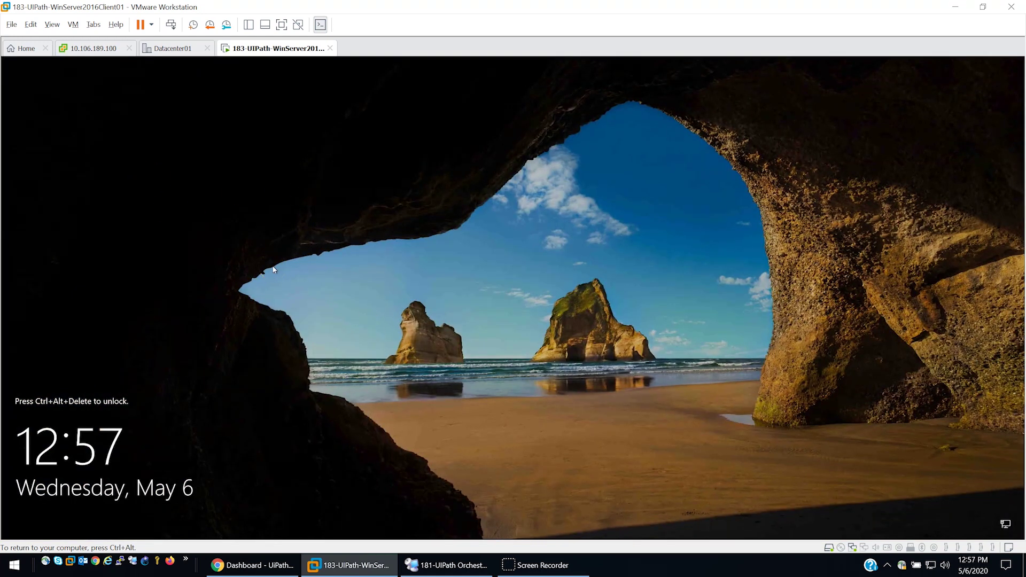
# Step: At the sign-in screen, choose the password option and sign rpa001 in with its password
pyautogui.press('ctrl+alt+Insert')
pyautogui.click(294, 259)
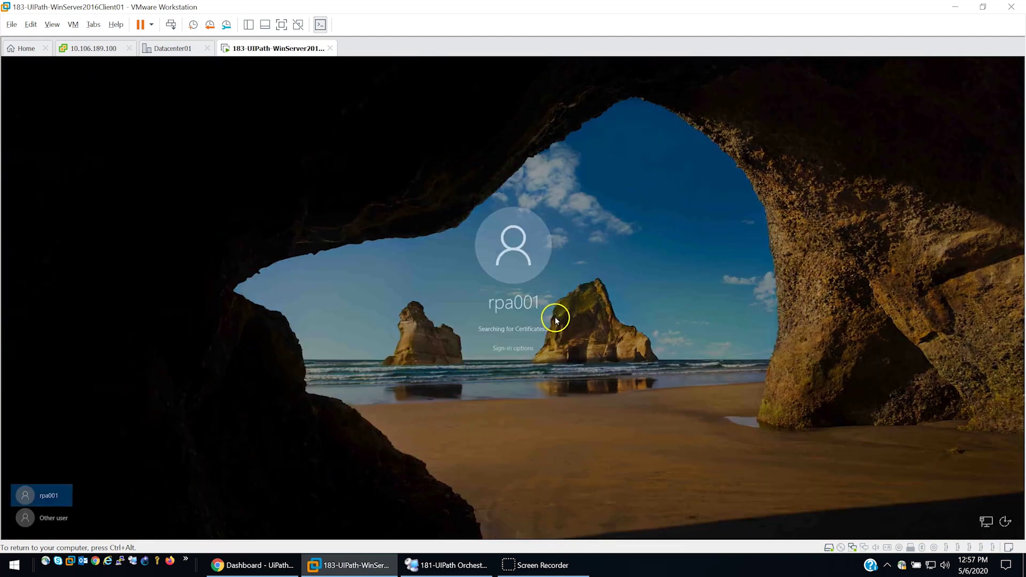
pyautogui.click(518, 373)
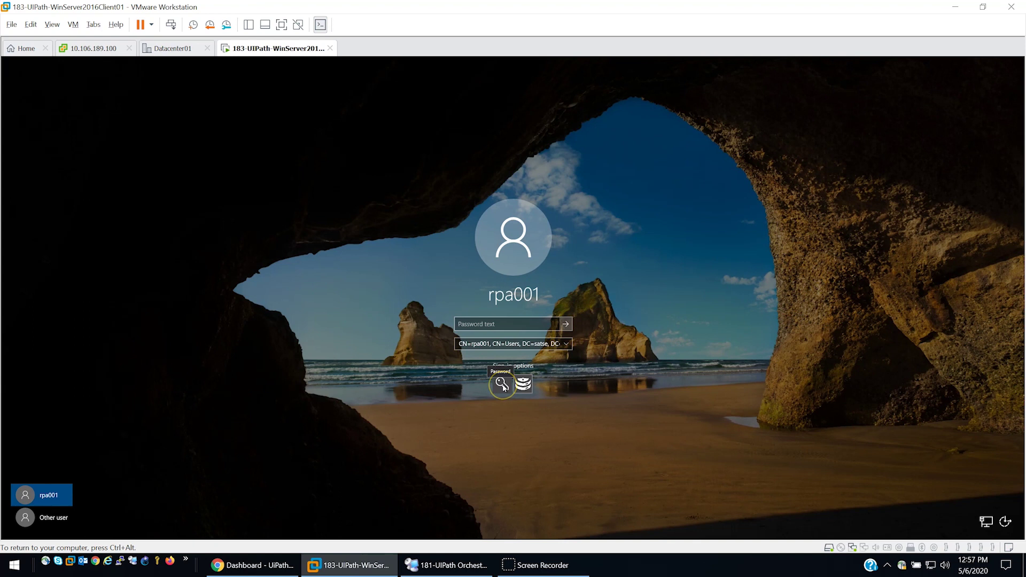
pyautogui.click(502, 384)
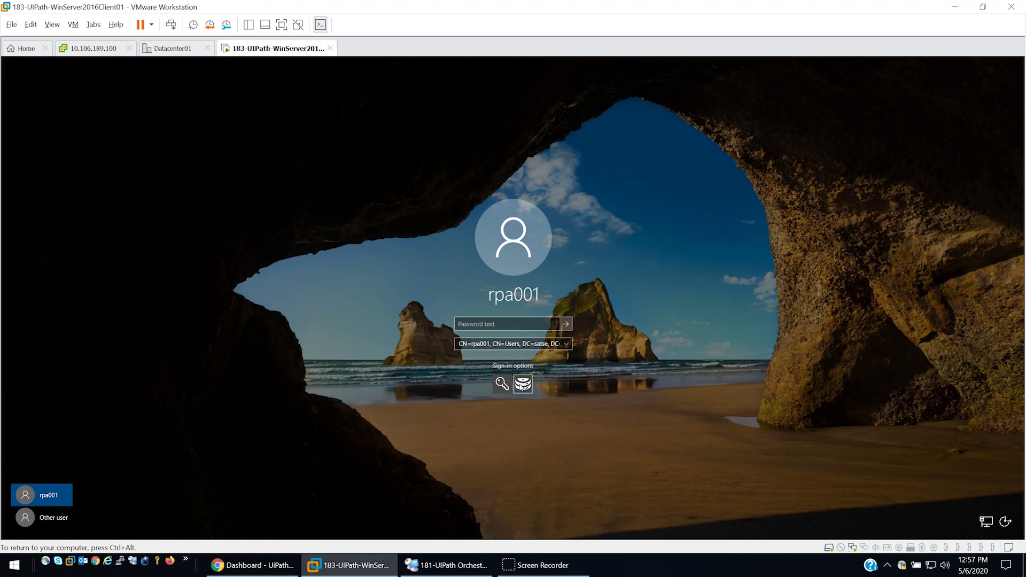
pyautogui.click(521, 327)
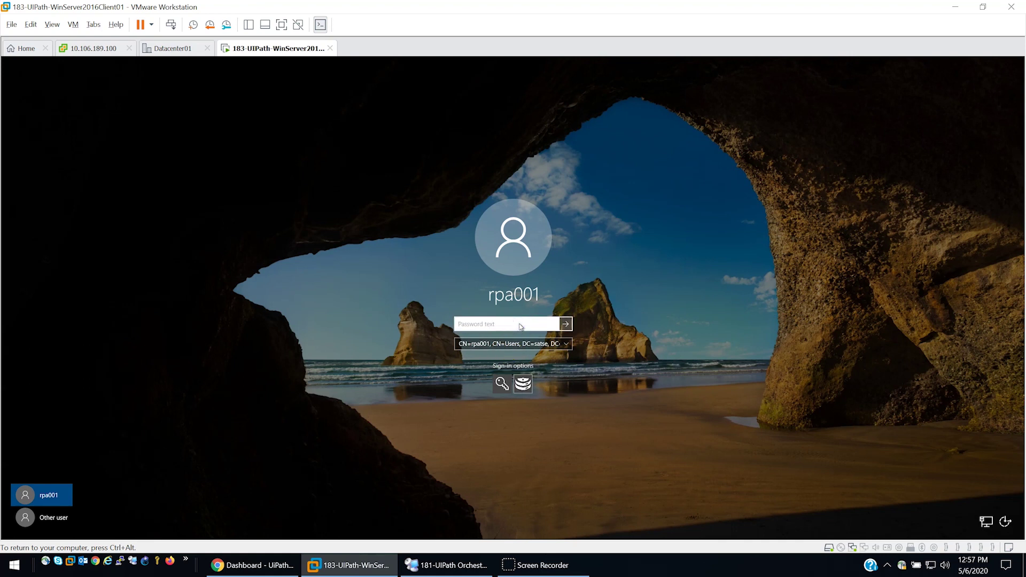
pyautogui.write('•••••••••')
pyautogui.press('Return')
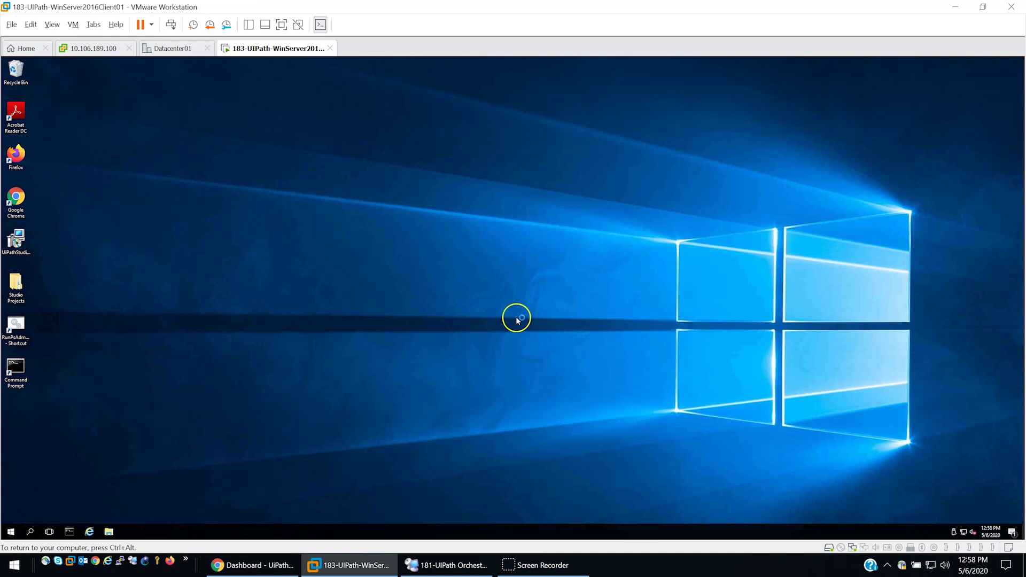
# Step: Sign rpa001 out through the Start menu's account options, returning to the lock screen
pyautogui.click(11, 532)
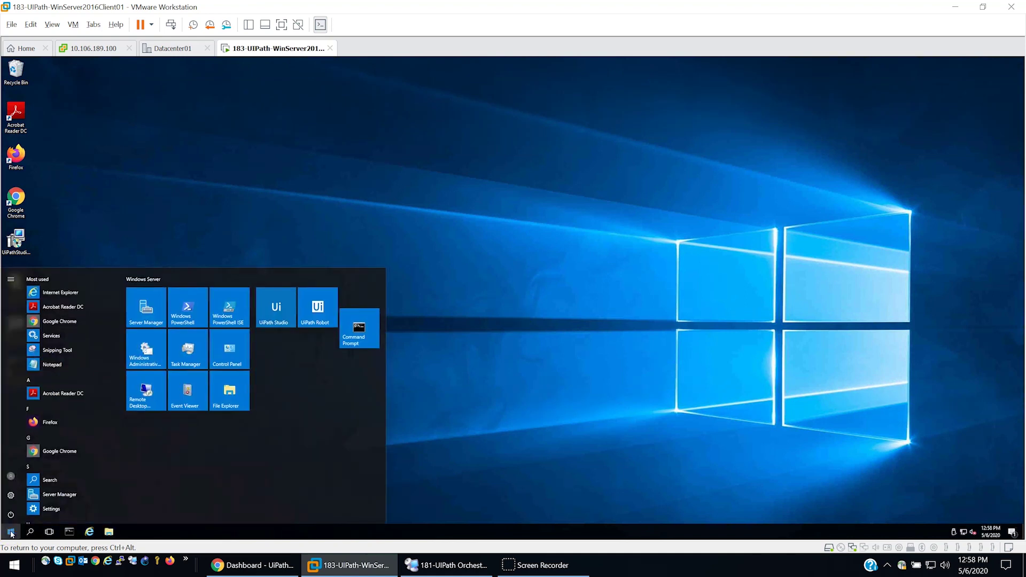
pyautogui.click(11, 476)
pyautogui.click(16, 455)
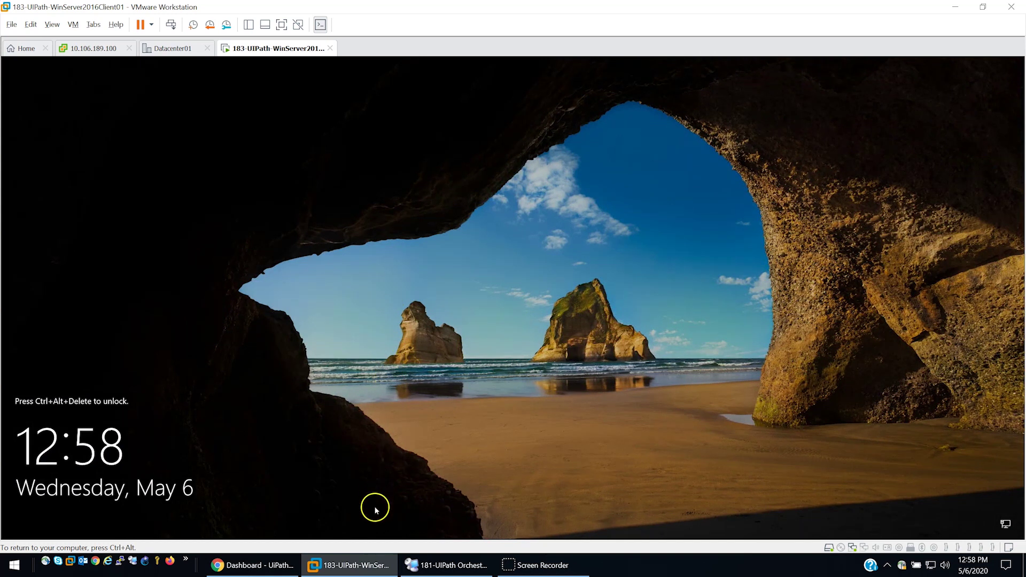
# Step: In Orchestrator, open Machines, select UIPATHWIN16SERV, and show its four robots on the Robots page
pyautogui.moveTo(374, 564)
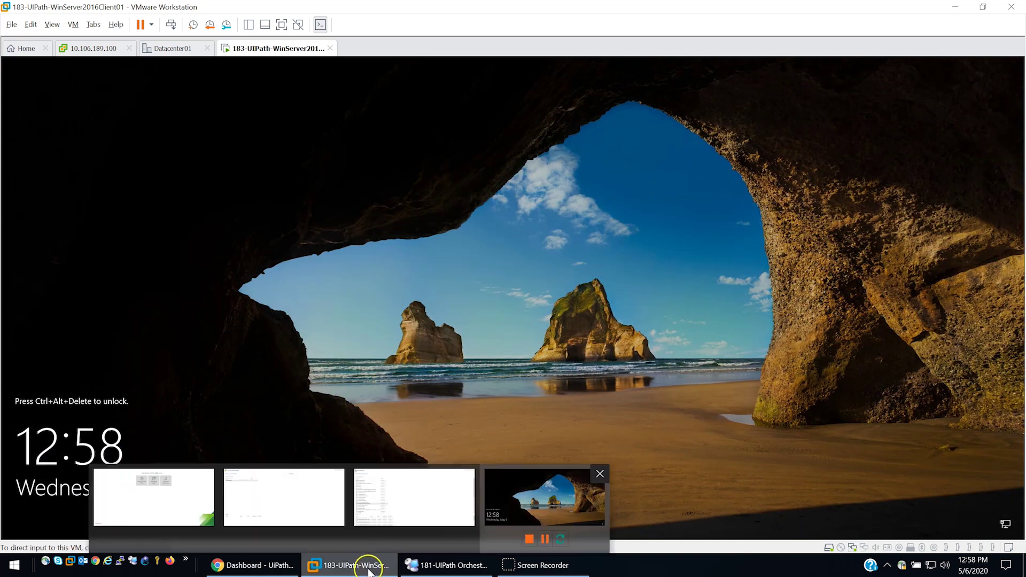
pyautogui.click(264, 566)
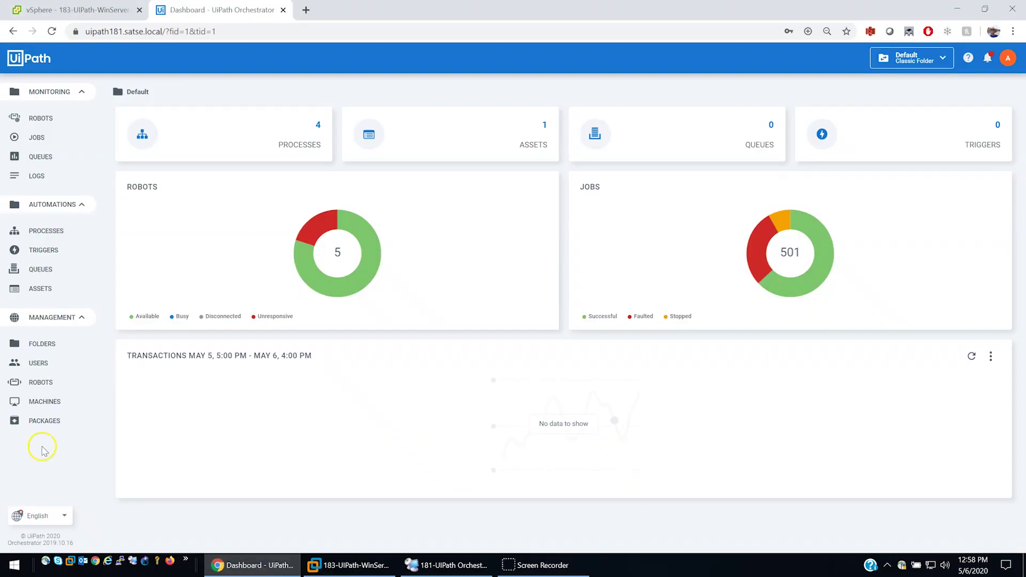
pyautogui.click(48, 405)
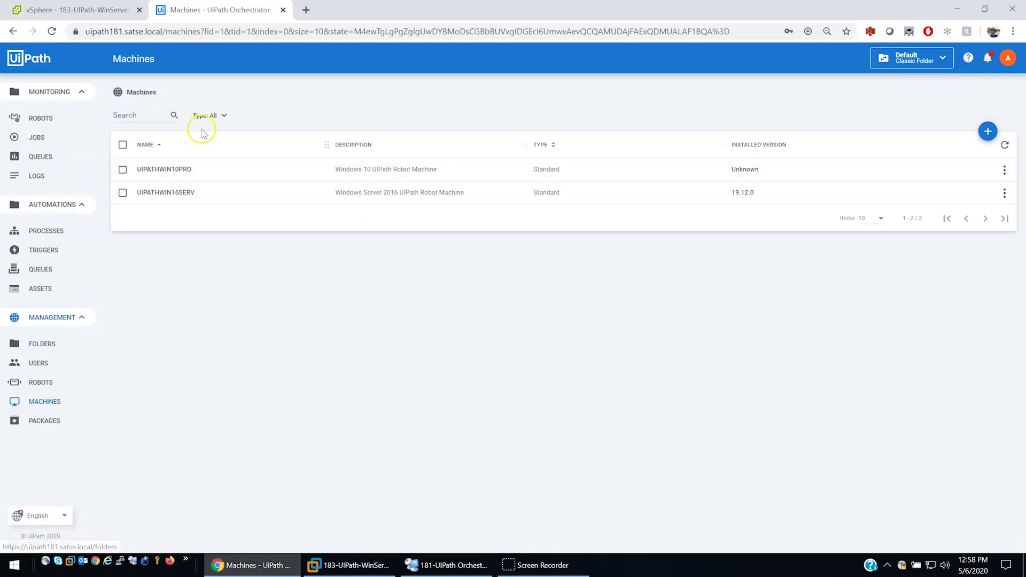
pyautogui.doubleClick(140, 193)
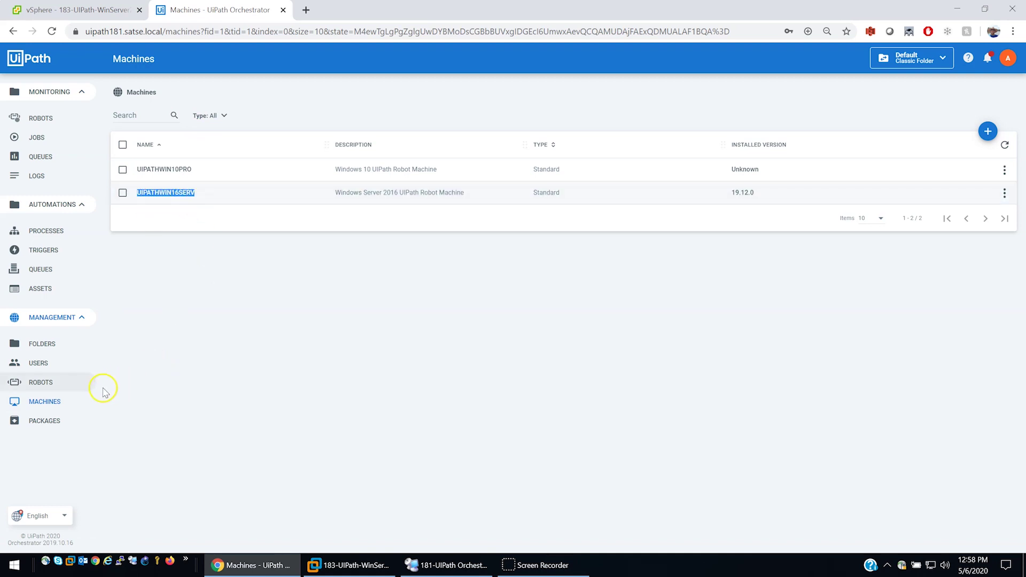
pyautogui.click(39, 384)
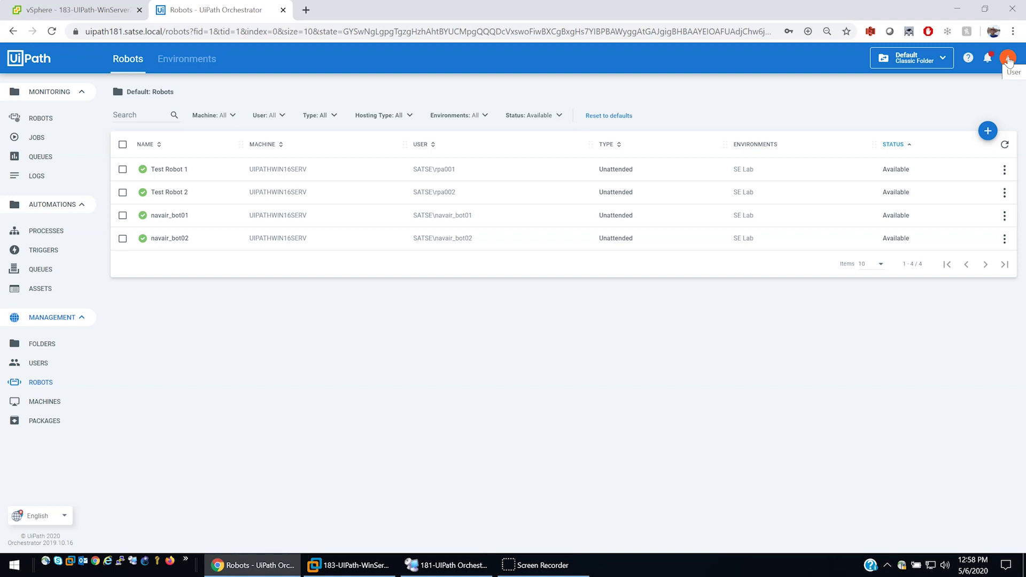
# Step: Open Credential Stores from the account menu and highlight the Orchestrator Database store
pyautogui.click(1008, 59)
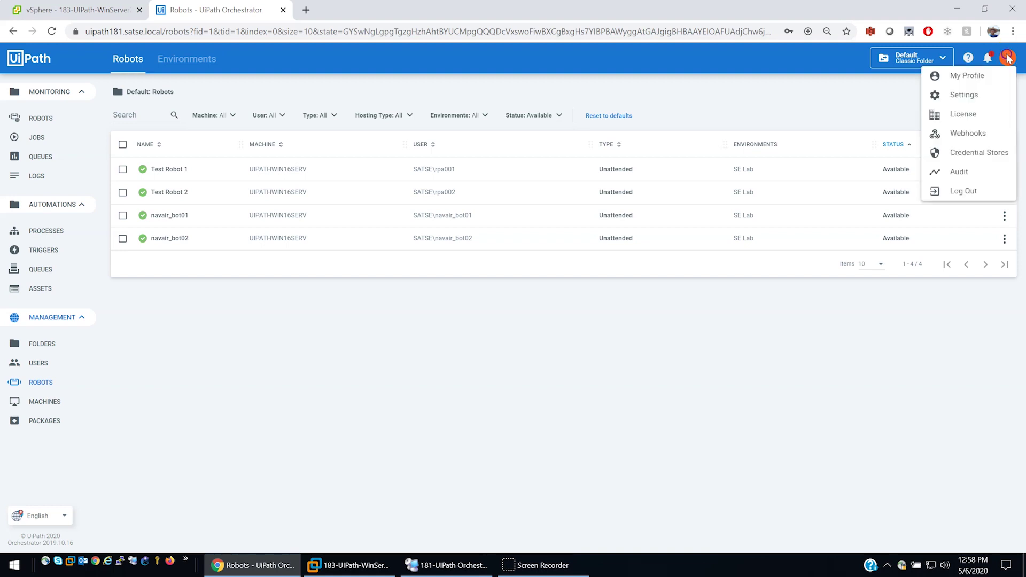
pyautogui.click(979, 153)
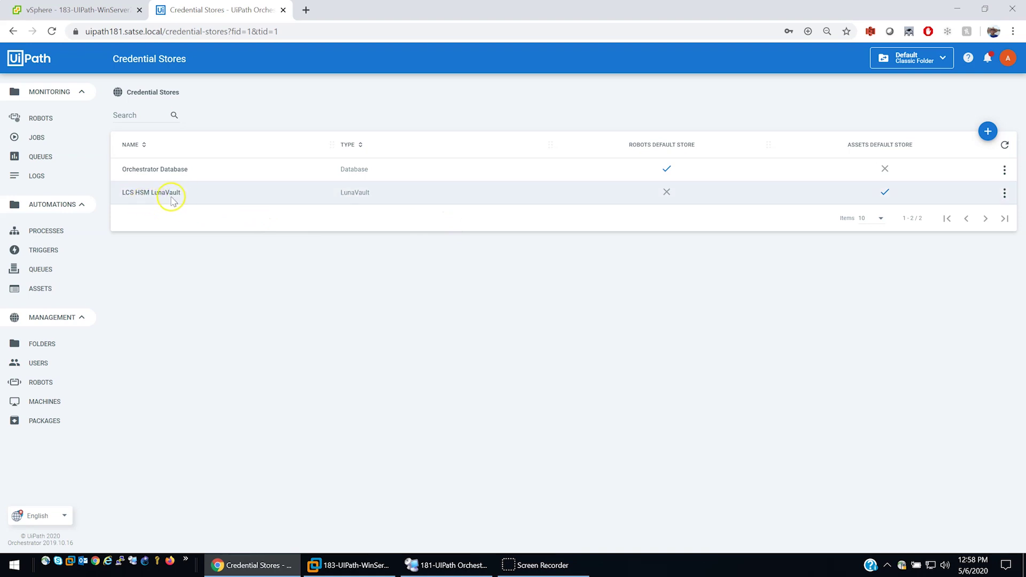
pyautogui.moveTo(126, 171); pyautogui.dragTo(189, 171)
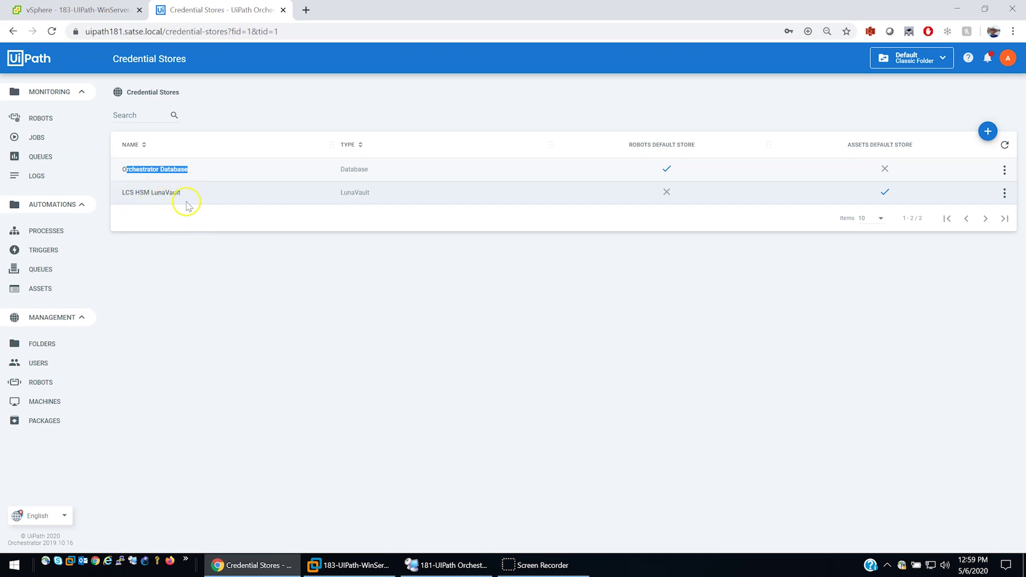
# Step: Open Assets, inspect the workflow-credential asset's edit form in LCS HSM LunaVault, and cancel
pyautogui.click(40, 289)
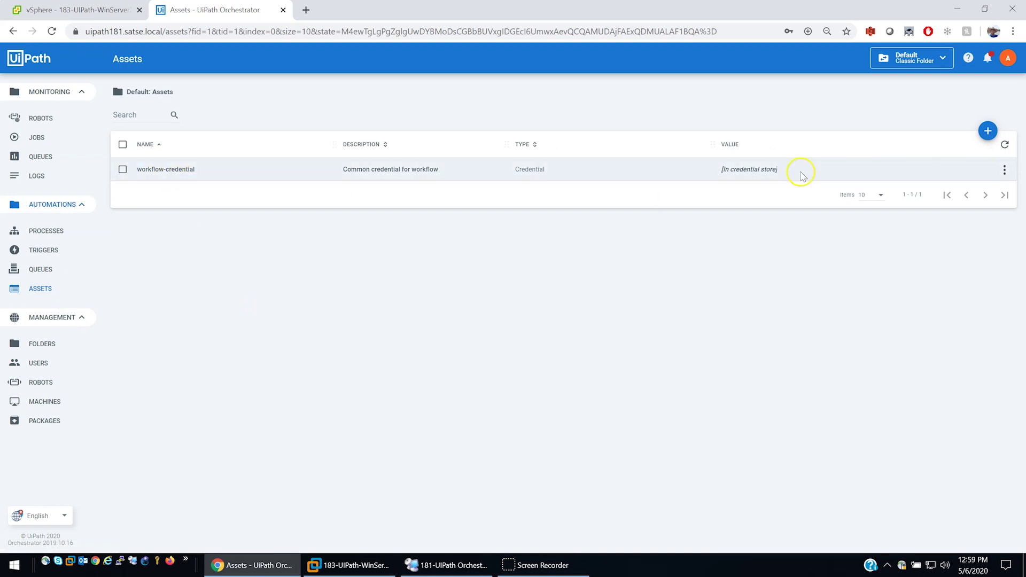
pyautogui.moveTo(779, 173); pyautogui.dragTo(716, 178)
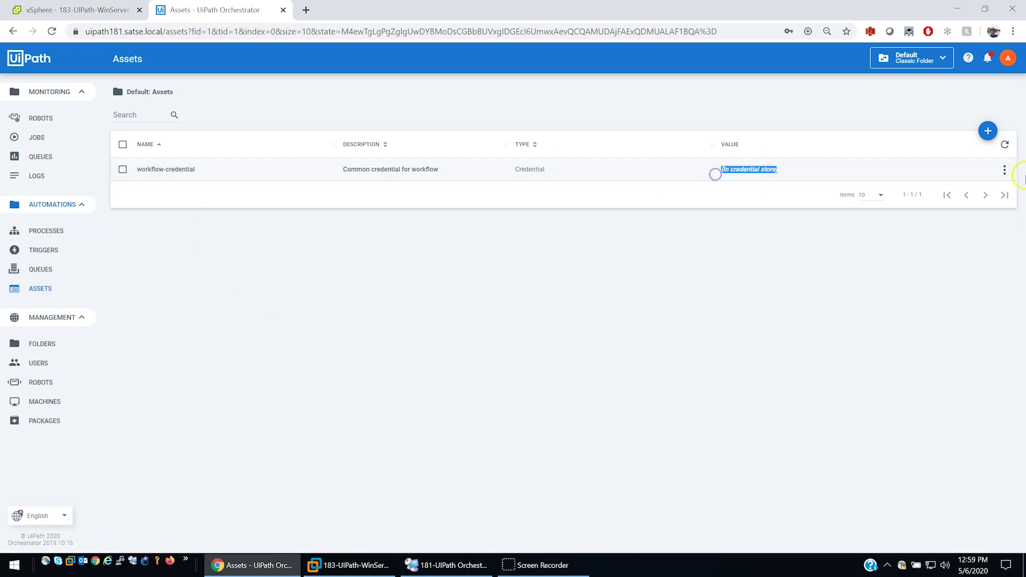
pyautogui.click(1004, 170)
pyautogui.click(989, 188)
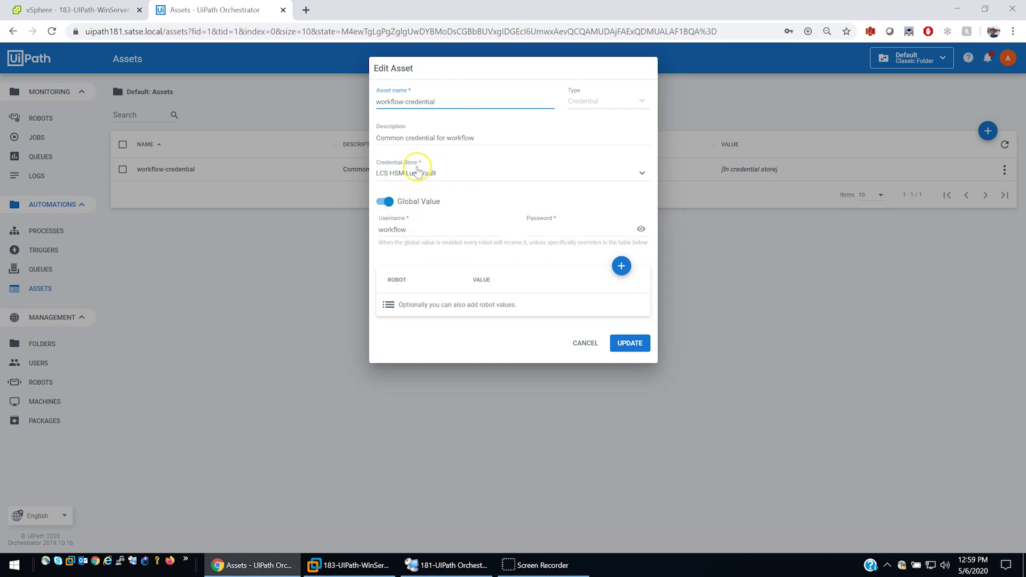
pyautogui.click(579, 348)
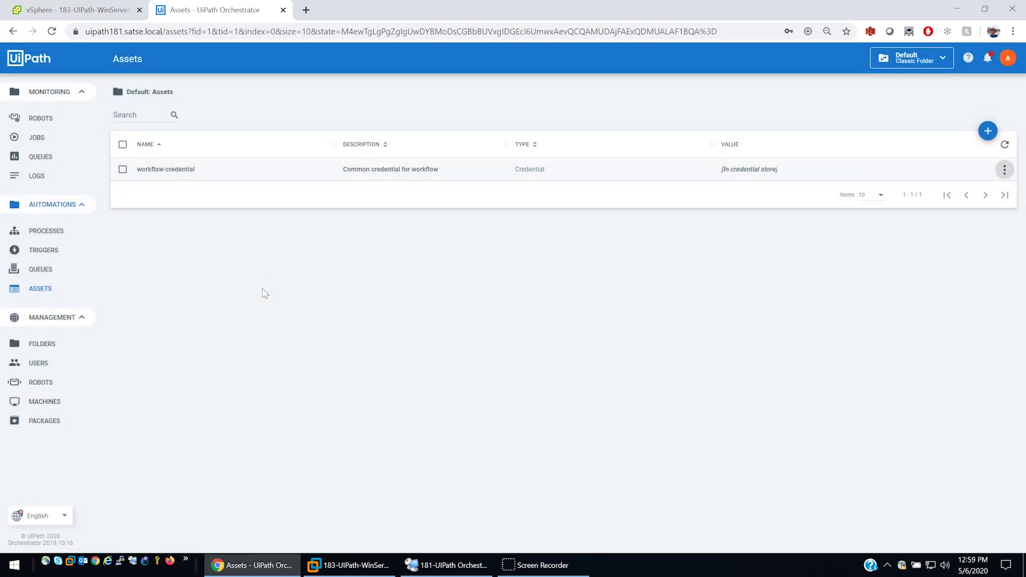
pyautogui.click(258, 287)
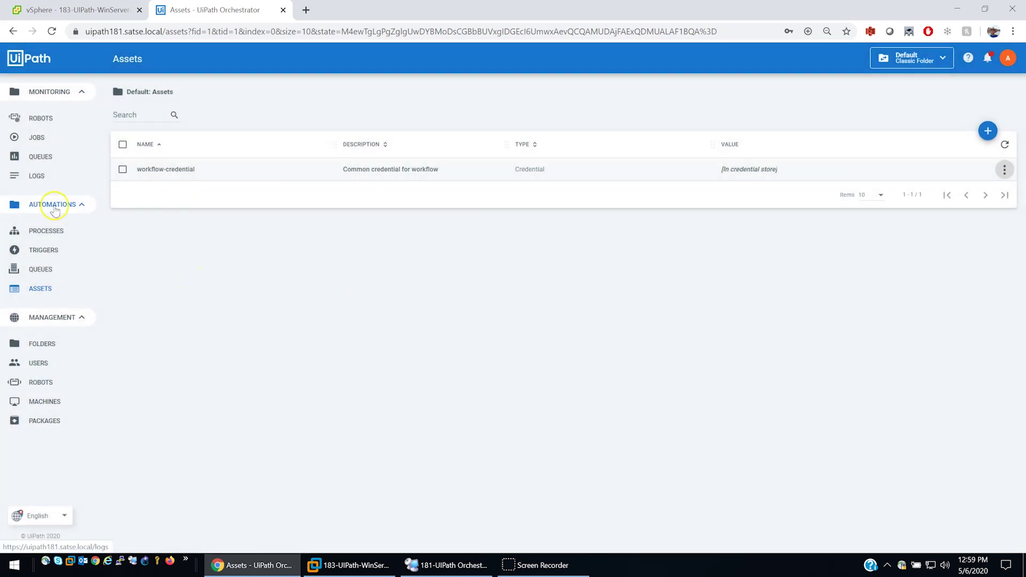
# Step: Open Processes and highlight the PDFDigitalSign and LCS_WebAuth_IE_VaultedCreds entries
pyautogui.click(43, 231)
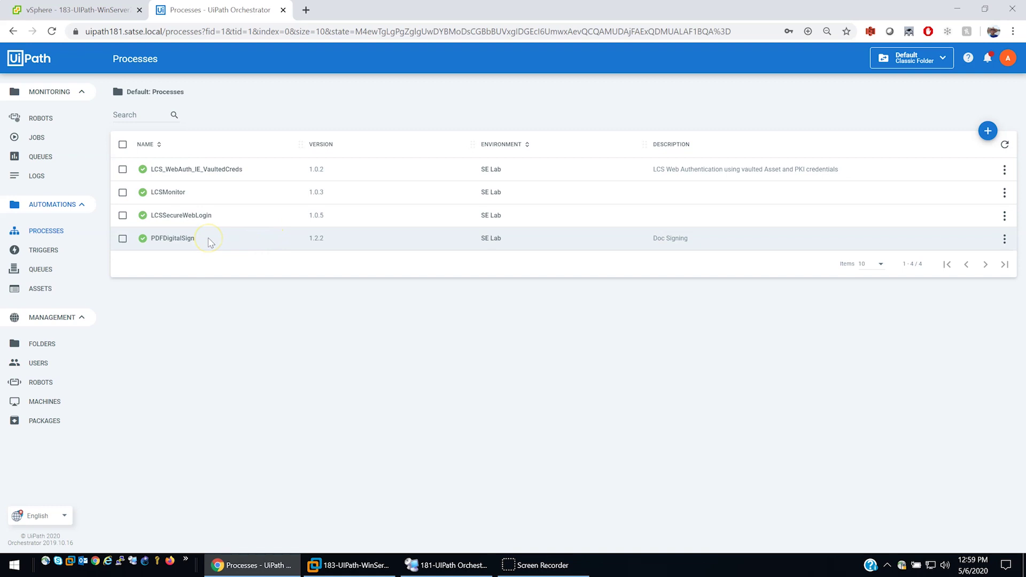
pyautogui.moveTo(211, 242); pyautogui.dragTo(150, 241)
pyautogui.moveTo(252, 168); pyautogui.dragTo(149, 171)
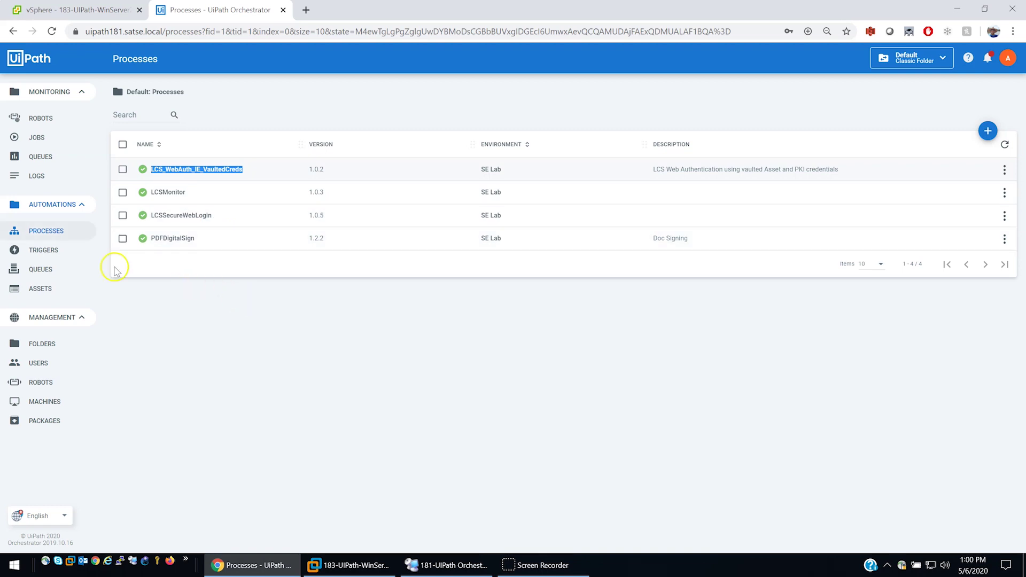
# Step: Fill a new Start Job form for PDFDigitalSign_SE Lab on Test Robot 1, then shrink Chrome beside the VM
pyautogui.click(39, 138)
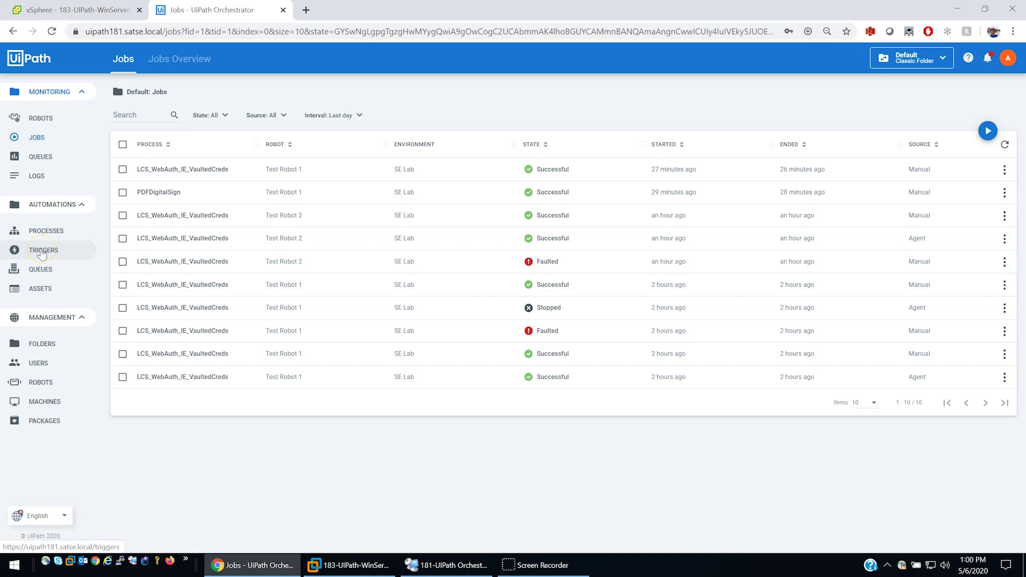
pyautogui.click(35, 137)
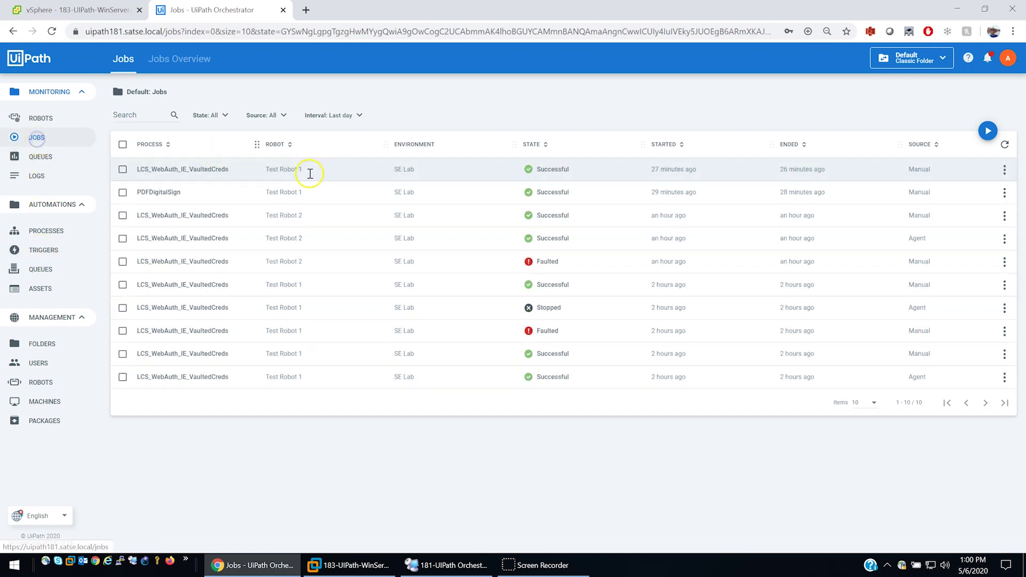
pyautogui.click(988, 130)
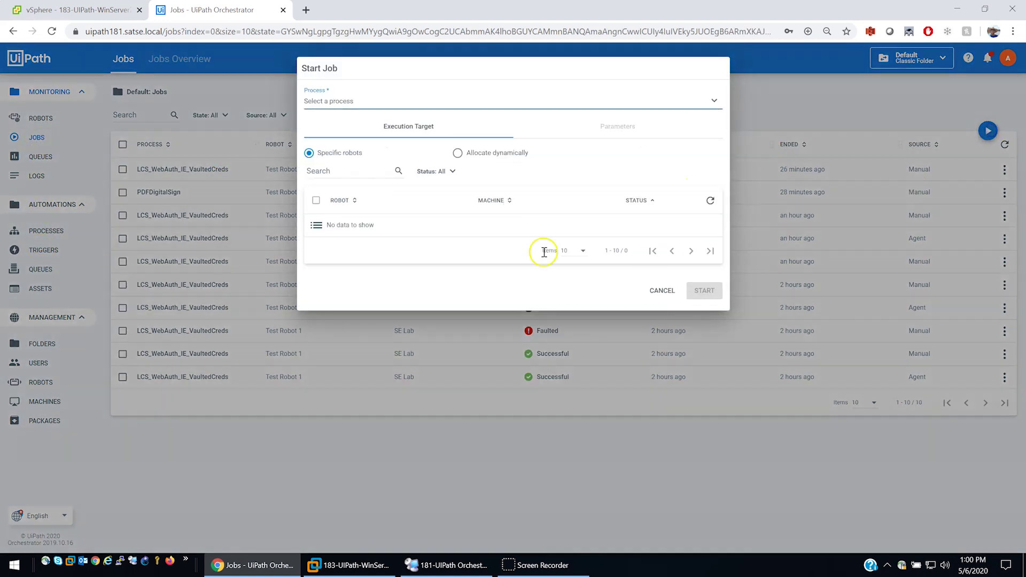
pyautogui.click(375, 102)
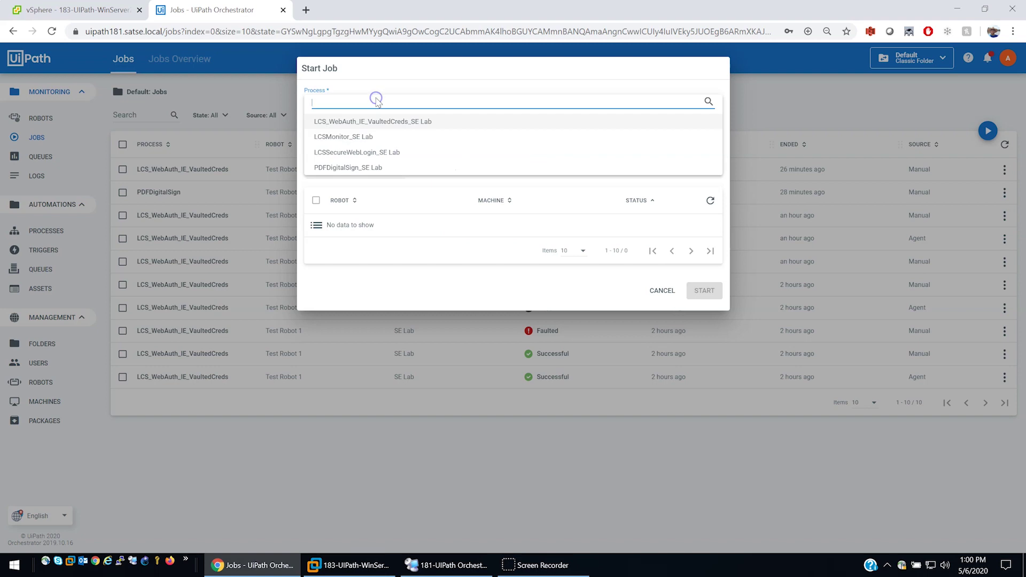
pyautogui.click(369, 168)
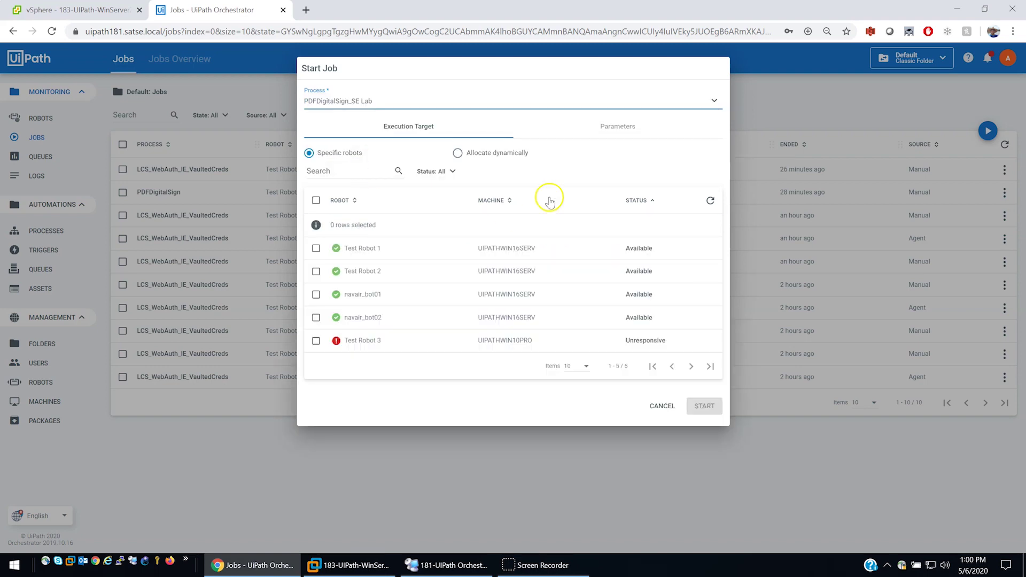
pyautogui.click(316, 248)
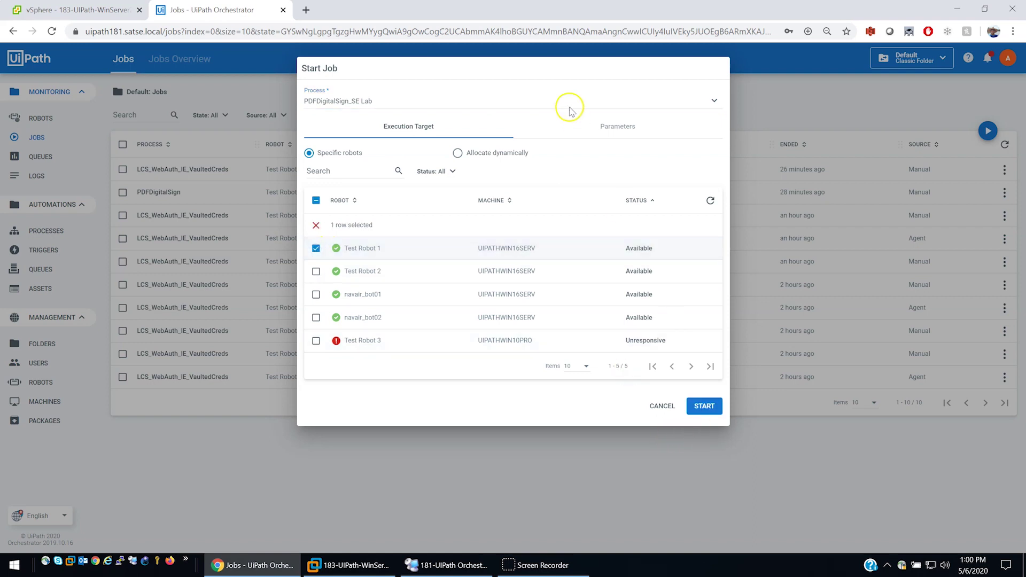
pyautogui.moveTo(577, 5); pyautogui.dragTo(776, 35)
pyautogui.moveTo(415, 351); pyautogui.dragTo(543, 351)
# Step: Start the PDFDigitalSign job on Test Robot 1 from the Start Job dialog
pyautogui.click(966, 413)
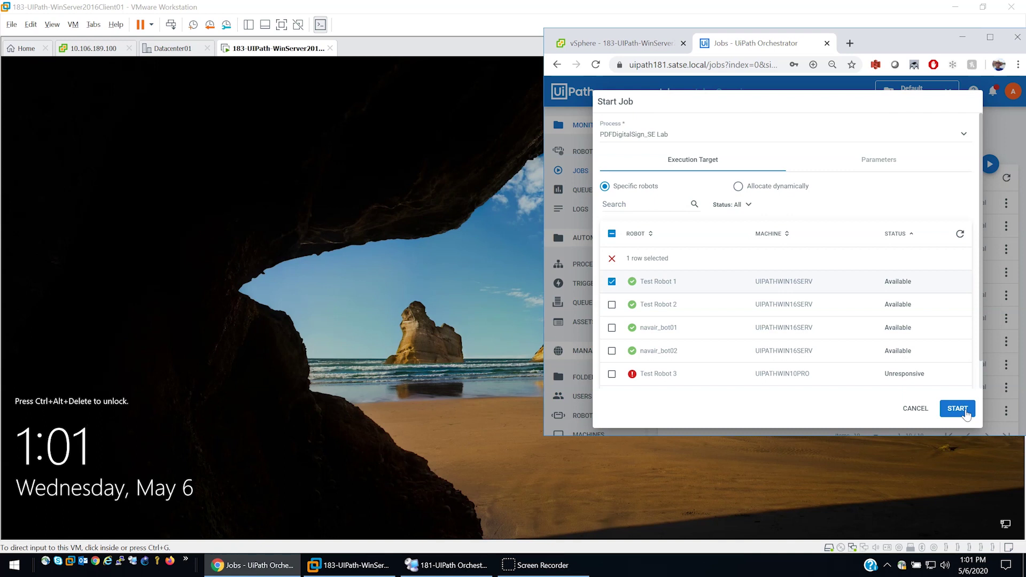
pyautogui.click(962, 411)
pyautogui.click(962, 411)
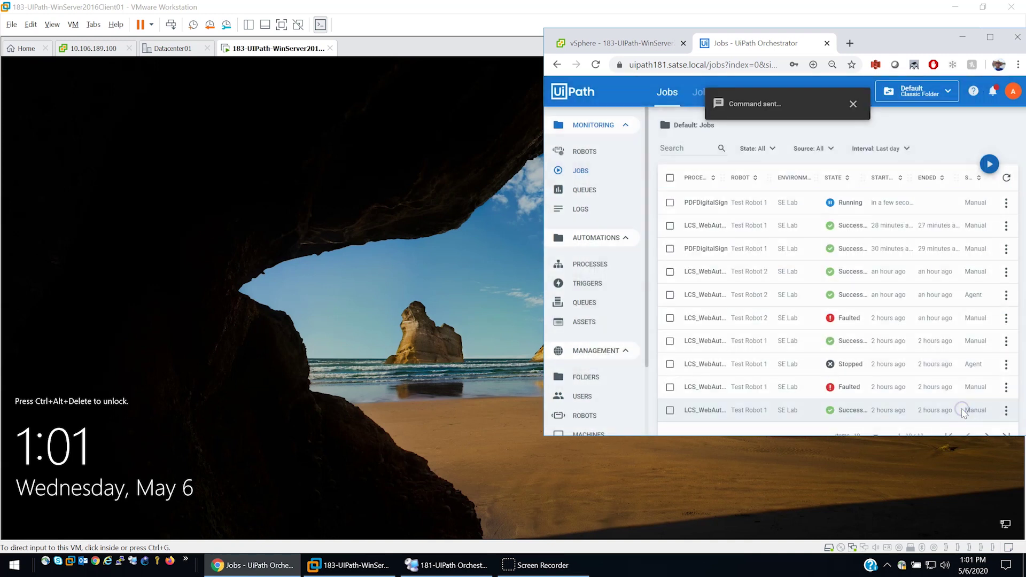
# Step: Confirm the PDFDigitalSign job launch and raise the client VM window to the front
pyautogui.click(768, 115)
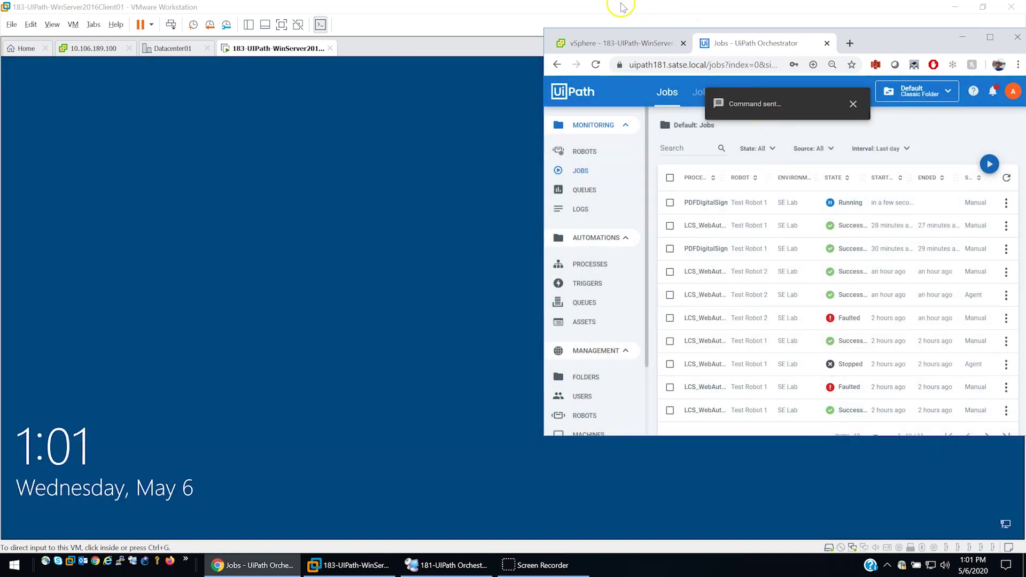
pyautogui.click(617, 6)
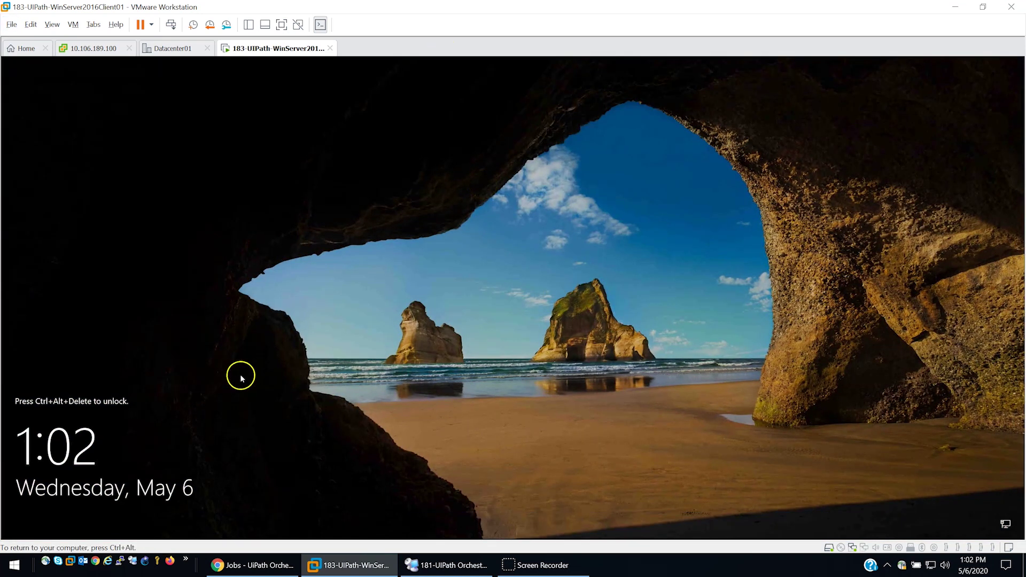
# Step: Send Ctrl+Alt+Del to the client VM from the VM menu
pyautogui.moveTo(350, 565)
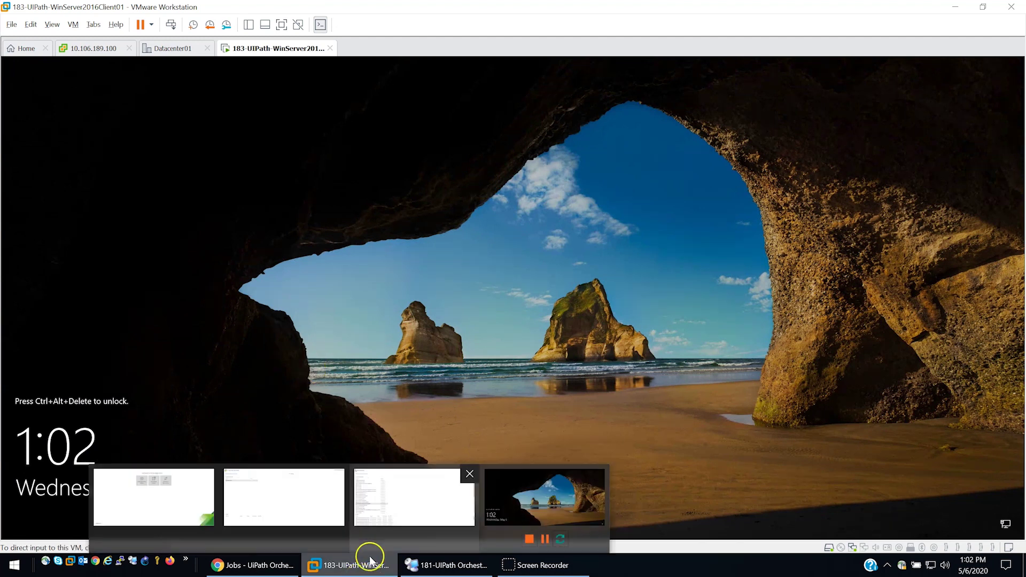
pyautogui.click(323, 276)
pyautogui.hotkey('ctrl', 'alt')
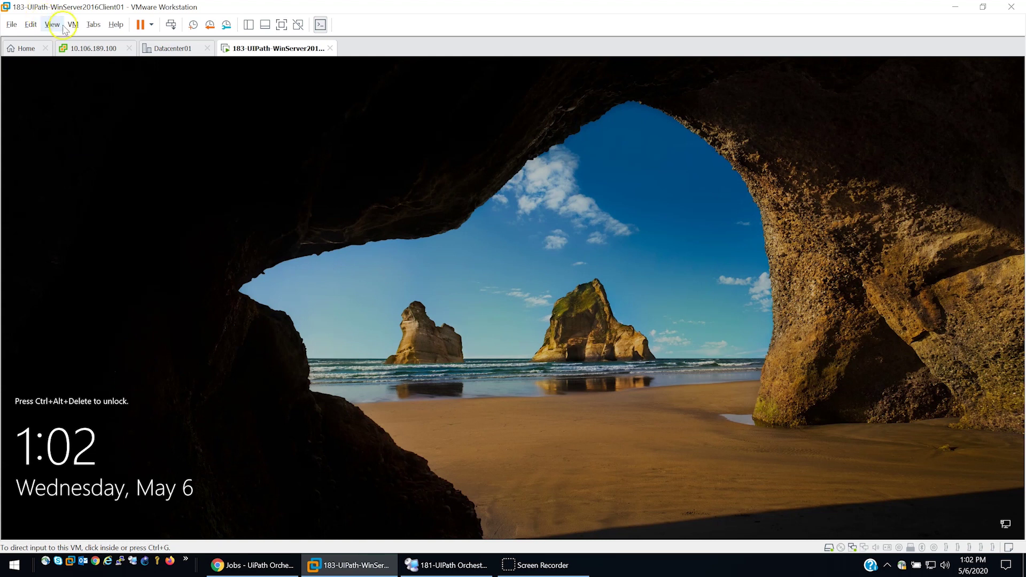
pyautogui.click(53, 25)
pyautogui.moveTo(73, 24)
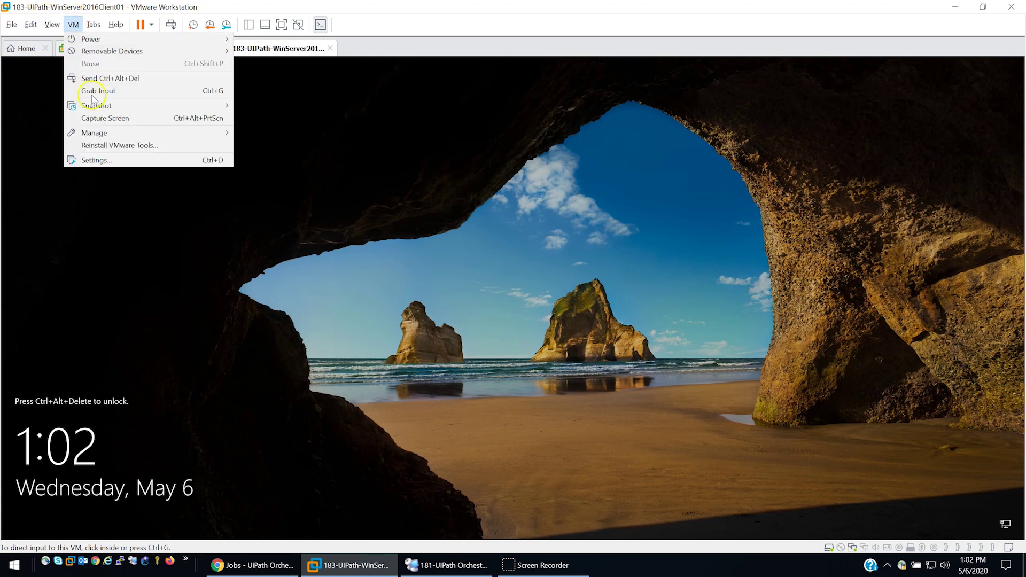
pyautogui.moveTo(113, 110)
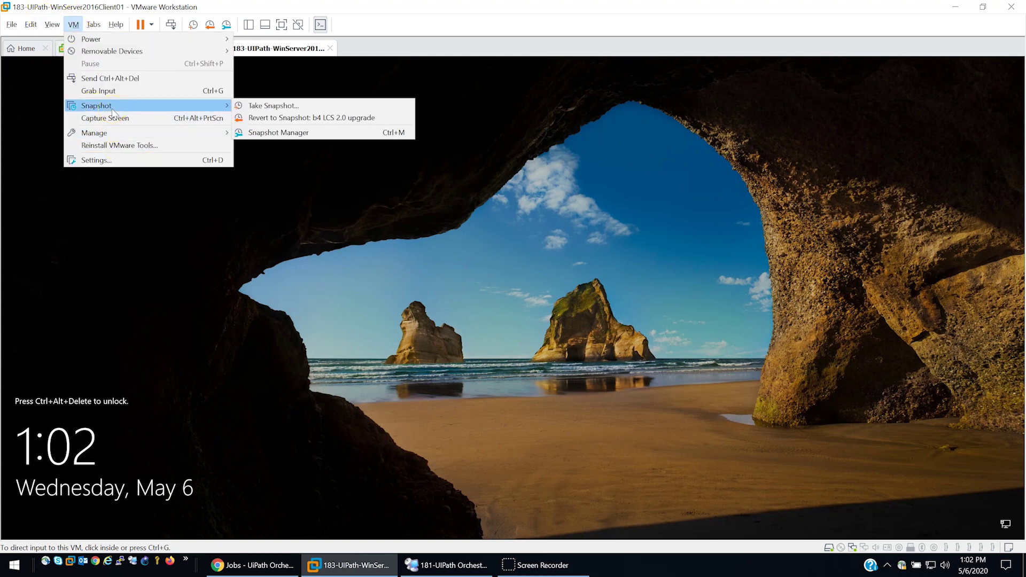
pyautogui.click(129, 78)
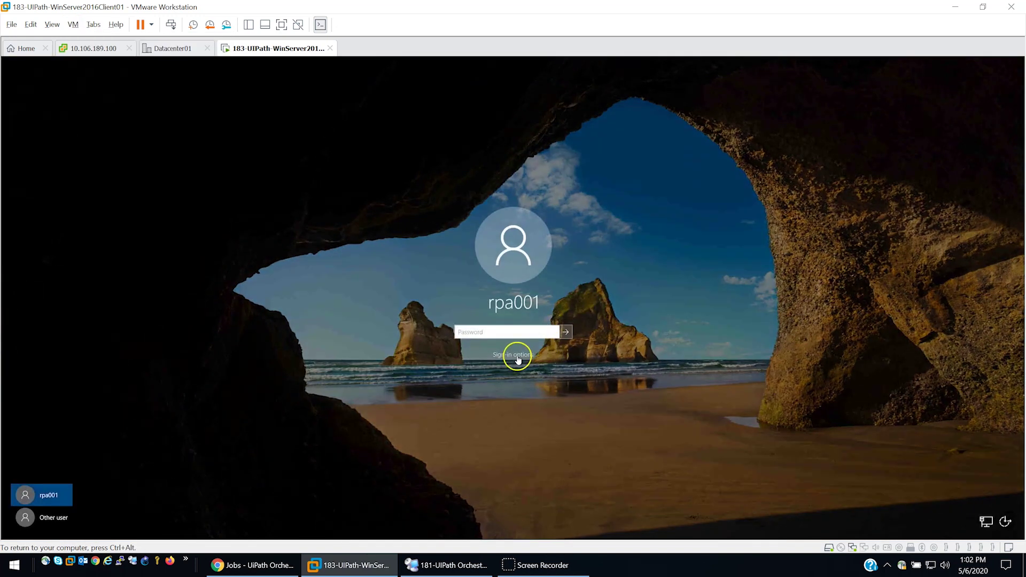
# Step: Sign in as the bot user with the smart-card certificate and its PIN
pyautogui.click(517, 355)
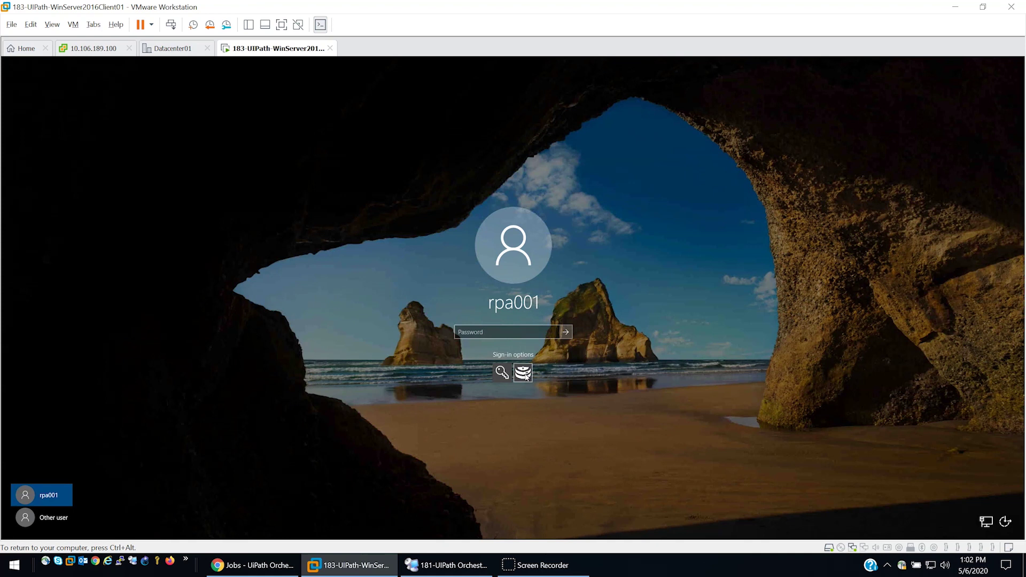
pyautogui.click(522, 374)
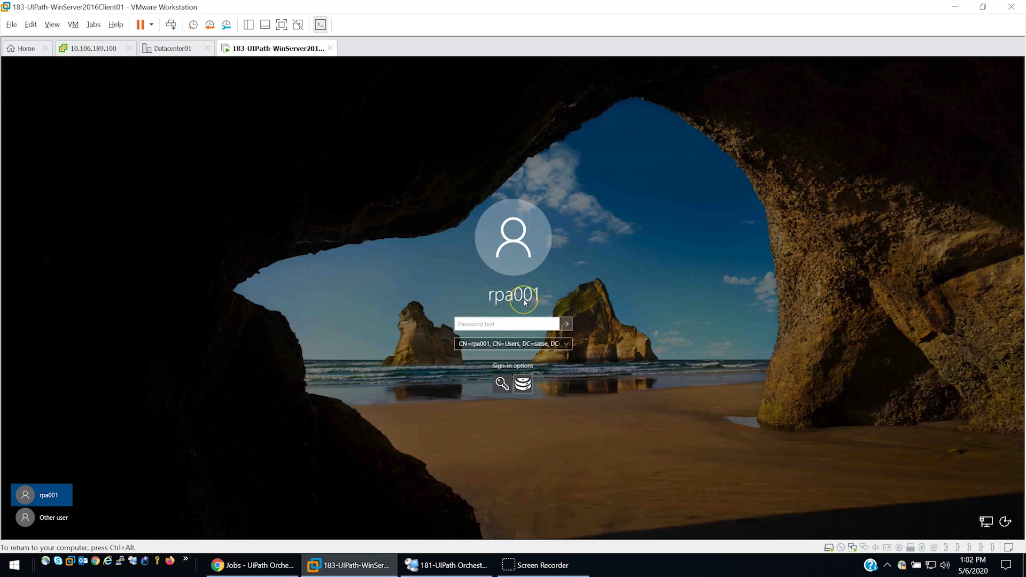
pyautogui.write('********')
pyautogui.press('Return')
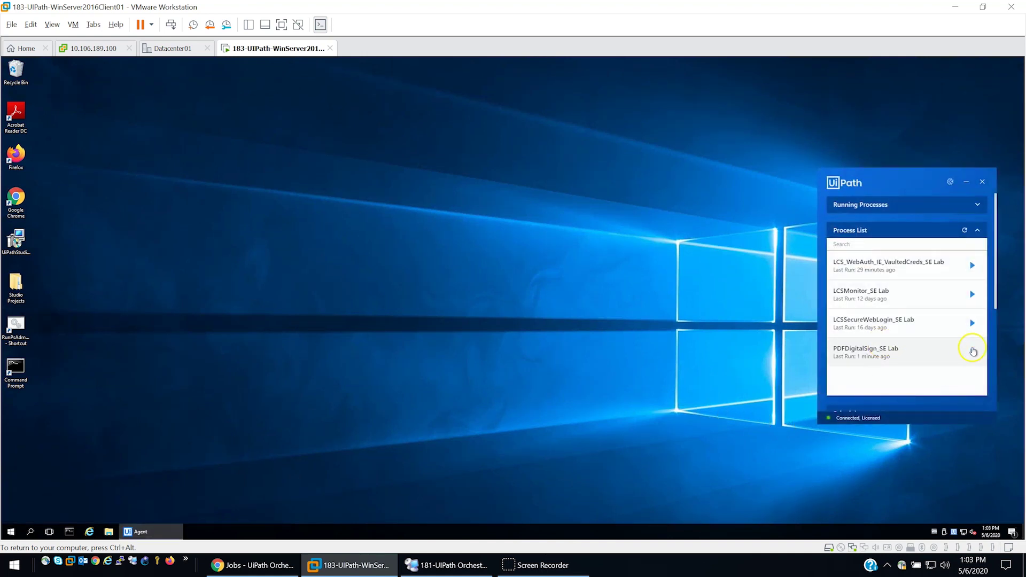
# Step: Run the PDFDigitalSign_SE Lab process from the UiPath Robot tray panel
pyautogui.click(972, 353)
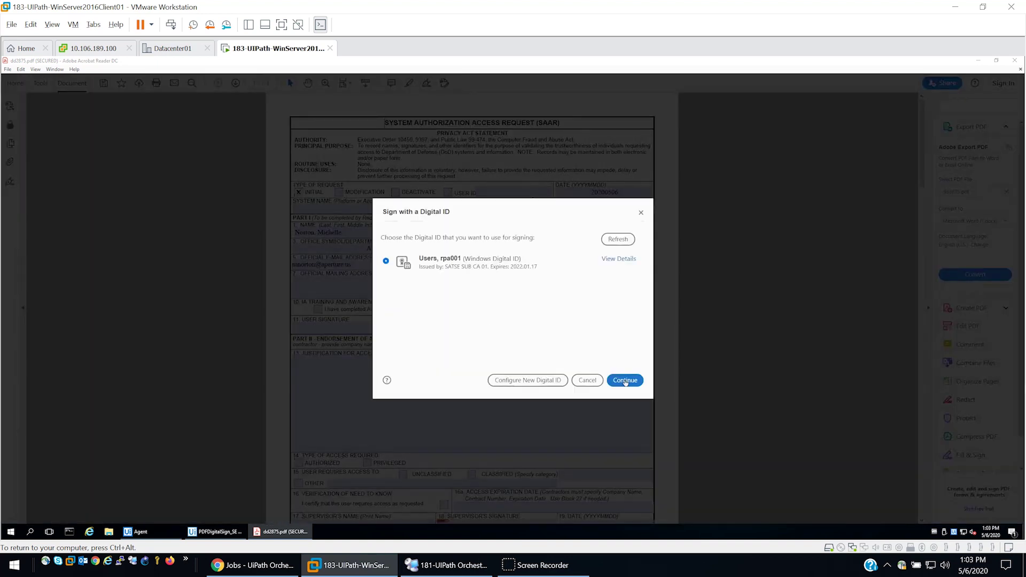
# Step: Sign the User Signature field with the HSM-held ID, confirming the LCS partition password
pyautogui.click(626, 380)
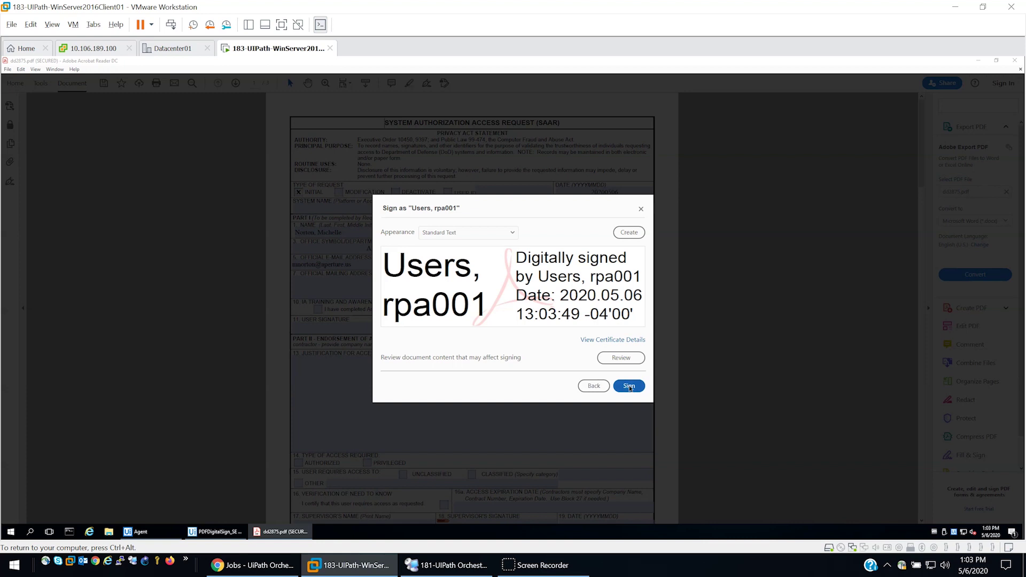
pyautogui.click(629, 387)
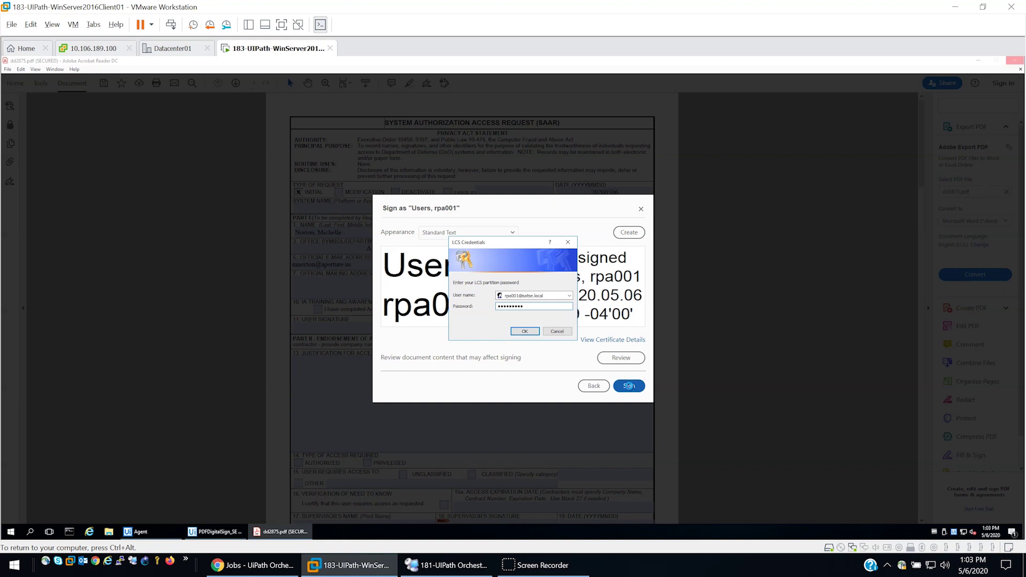
pyautogui.press('Return')
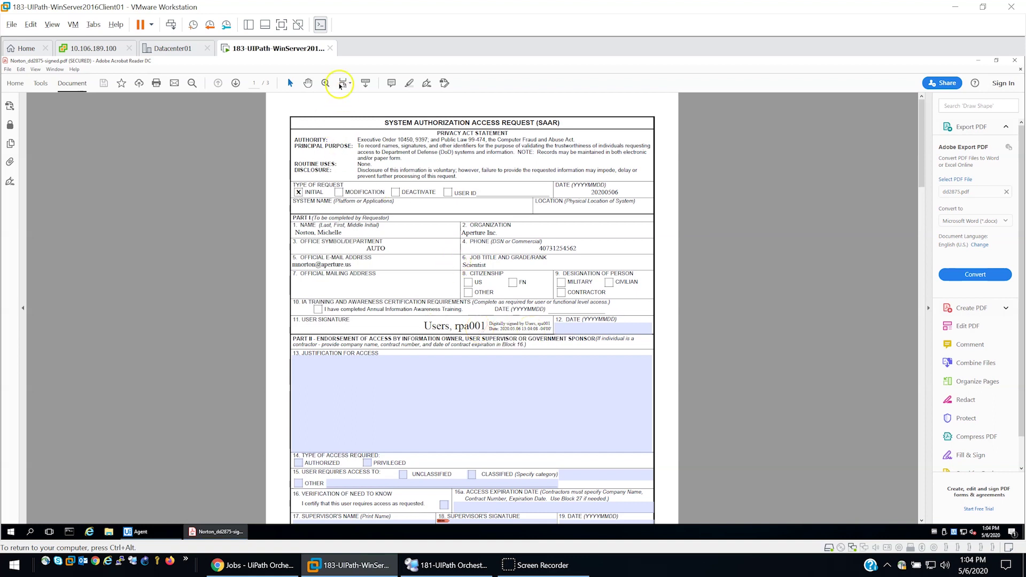
# Step: Close the signed dd2875 PDF in Acrobat, then sign out via the Start menu's user icon
pyautogui.click(10, 532)
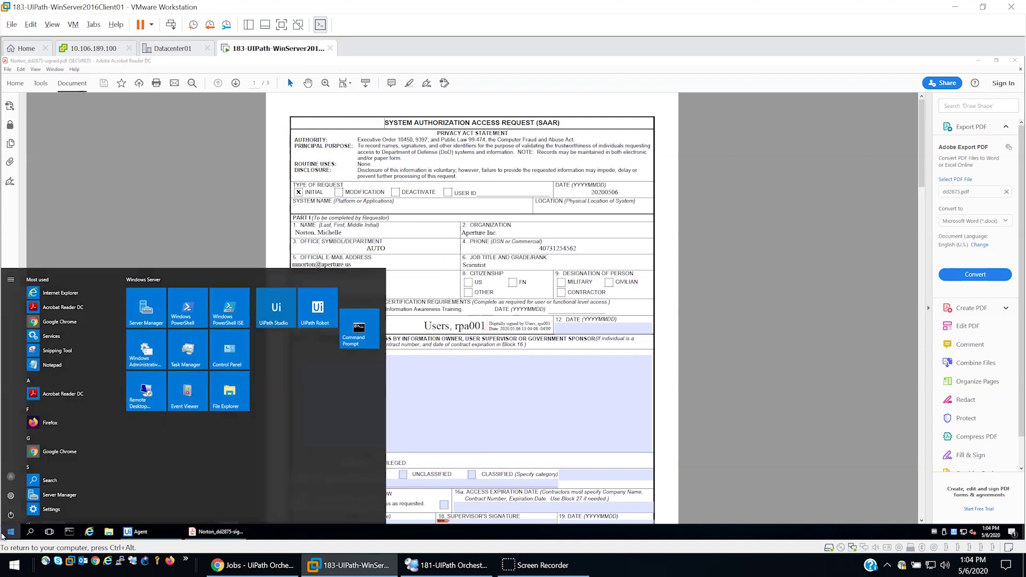
pyautogui.click(1015, 61)
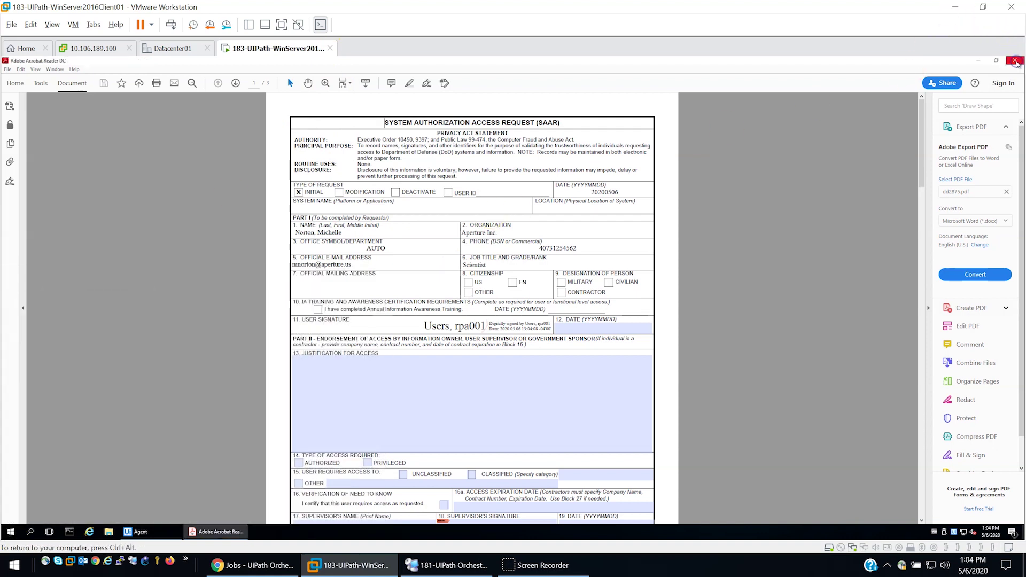
pyautogui.click(1015, 61)
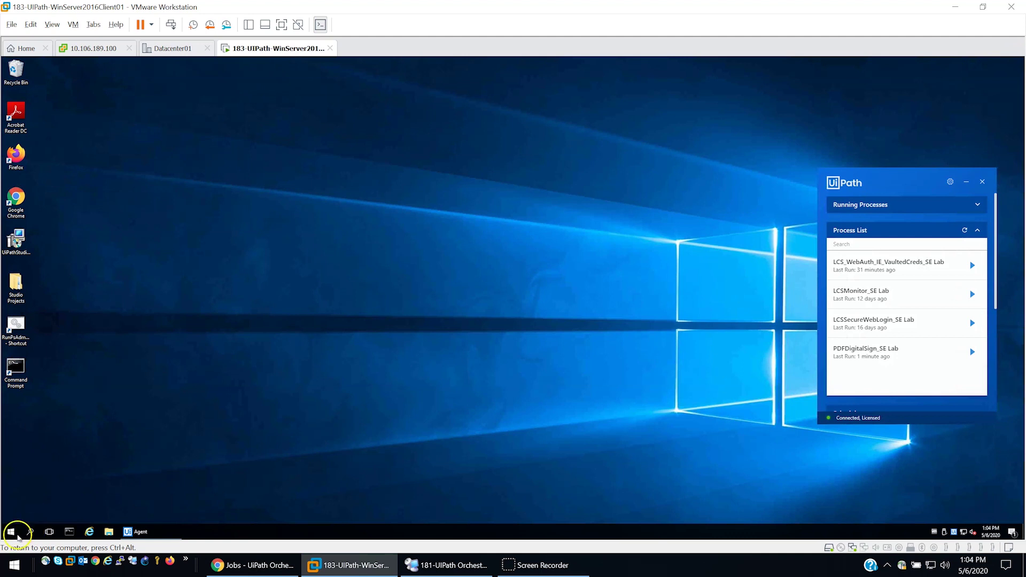
pyautogui.click(11, 532)
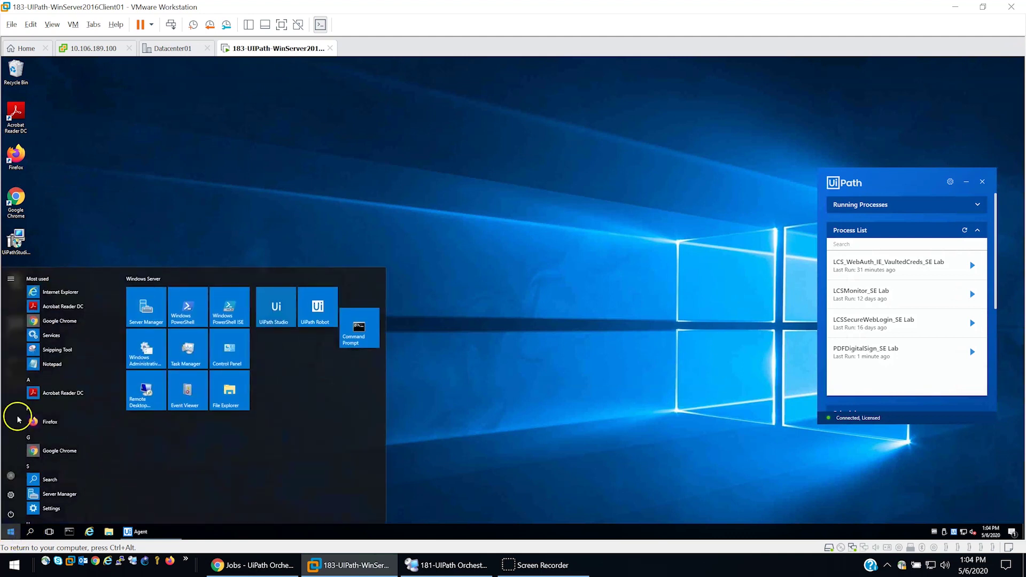
pyautogui.click(13, 474)
pyautogui.click(20, 457)
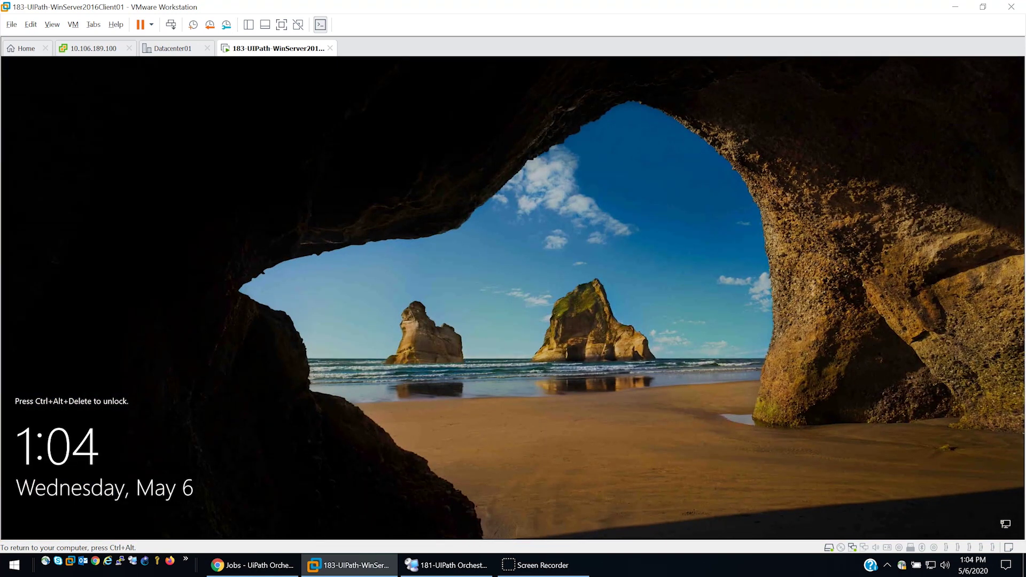
# Step: Start a new LCS_WebAuth_IE_VaultedCreds_SE Lab job on Test Robot 1 from Orchestrator's Jobs page
pyautogui.click(275, 565)
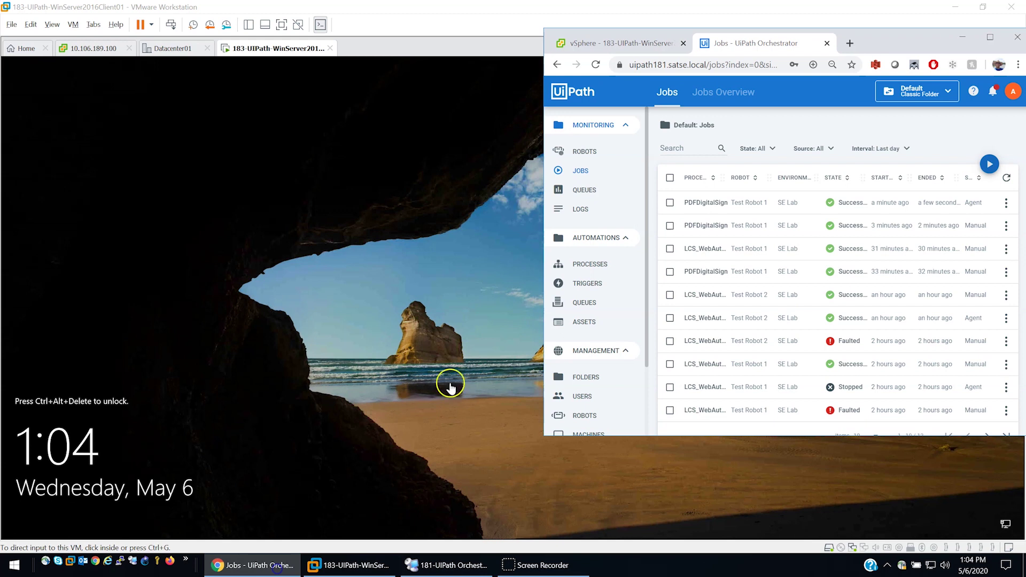
pyautogui.click(989, 165)
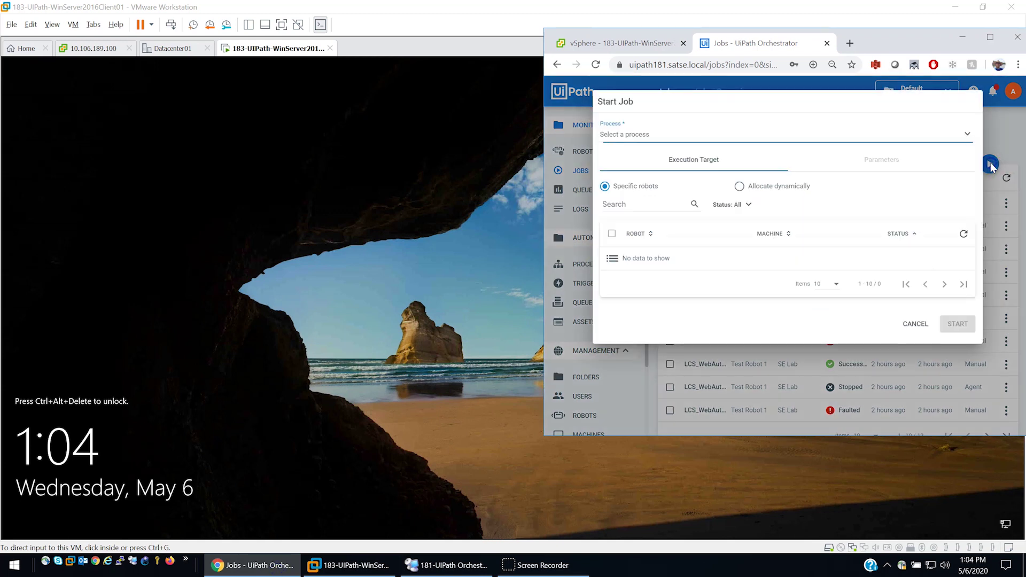
pyautogui.click(667, 134)
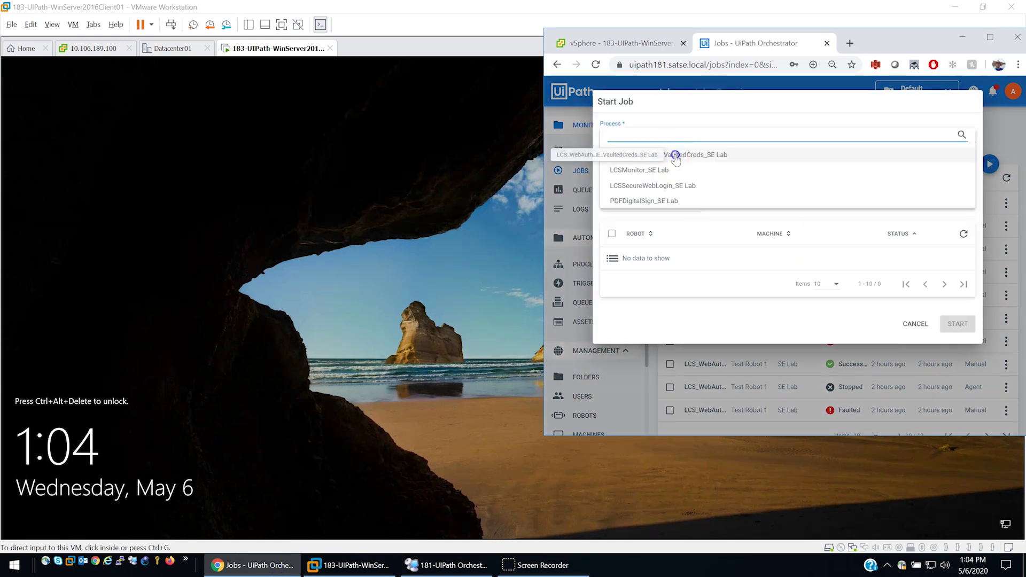
pyautogui.click(675, 156)
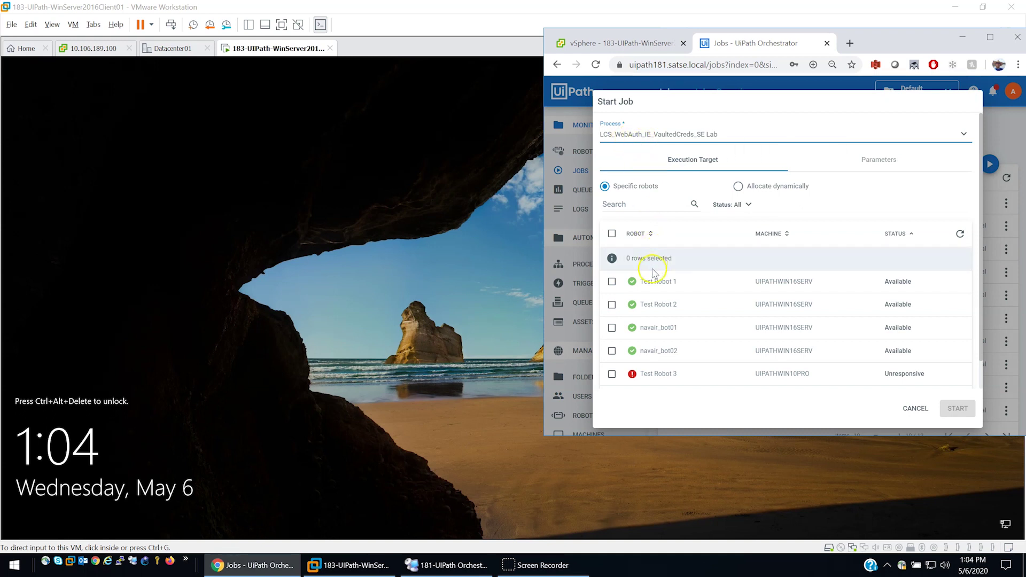
pyautogui.click(612, 282)
pyautogui.click(960, 409)
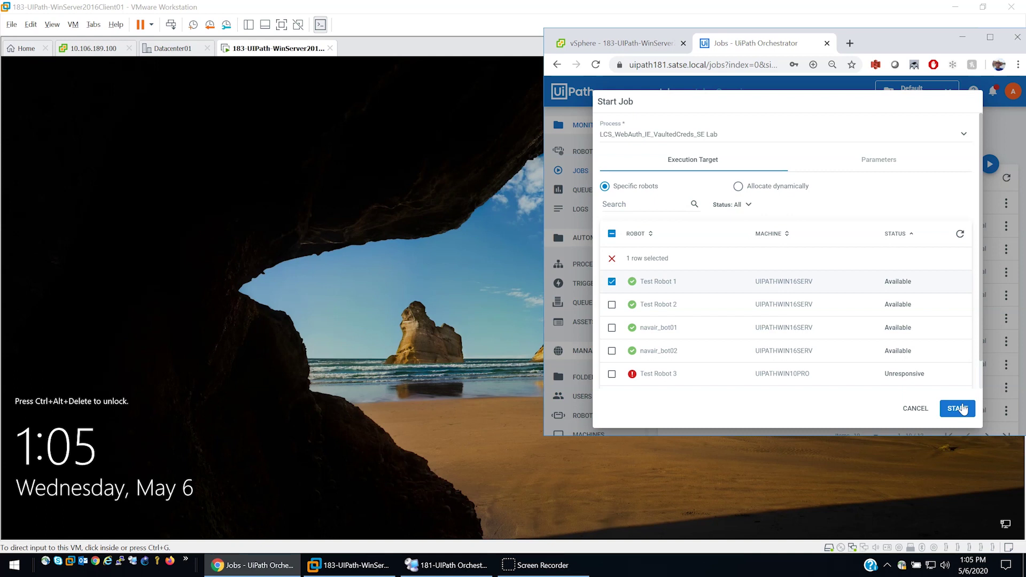
pyautogui.click(959, 409)
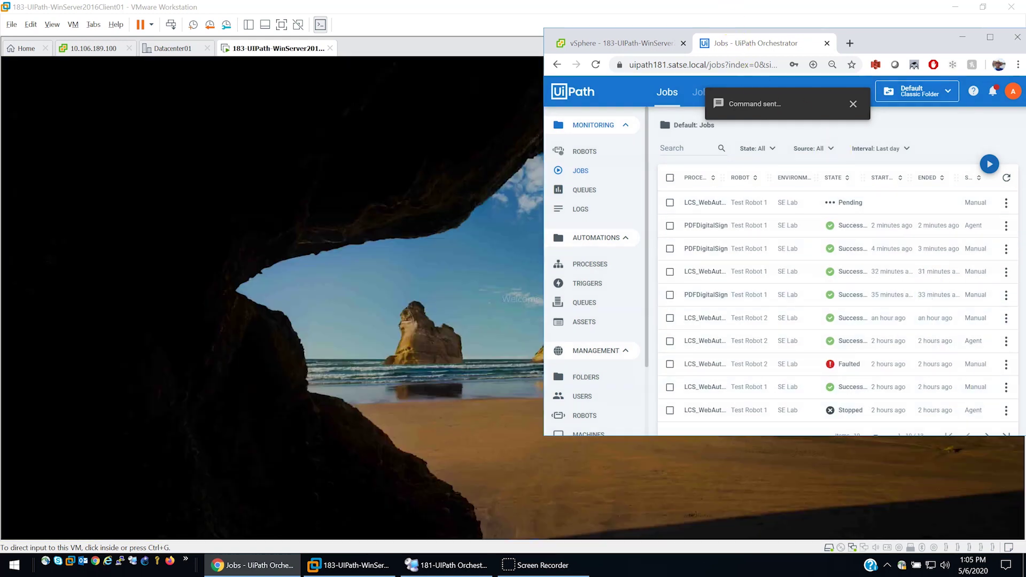
# Step: Raise the VMware Workstation window in front of Chrome to show the VM lock screen
pyautogui.click(737, 25)
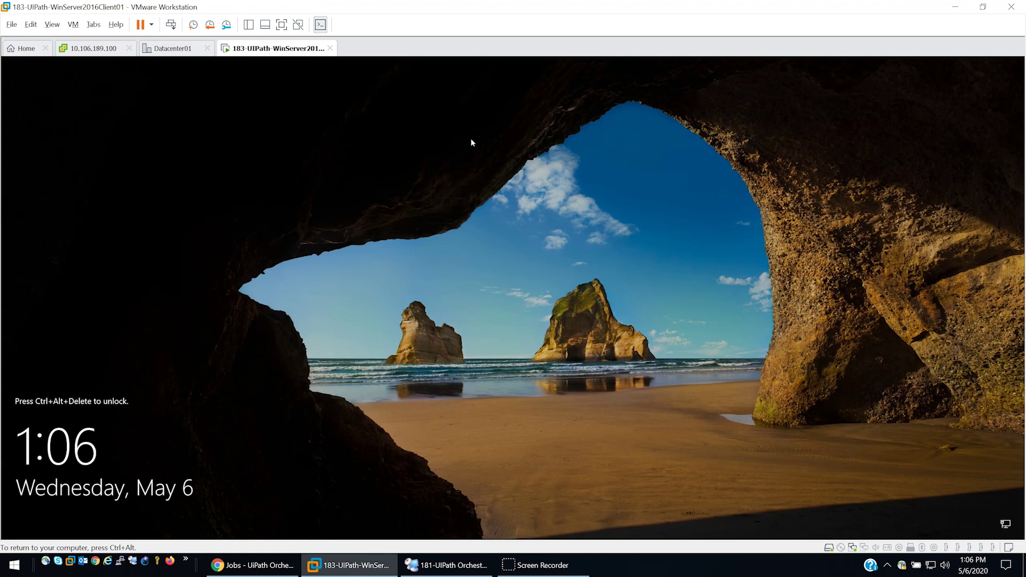
pyautogui.click(562, 566)
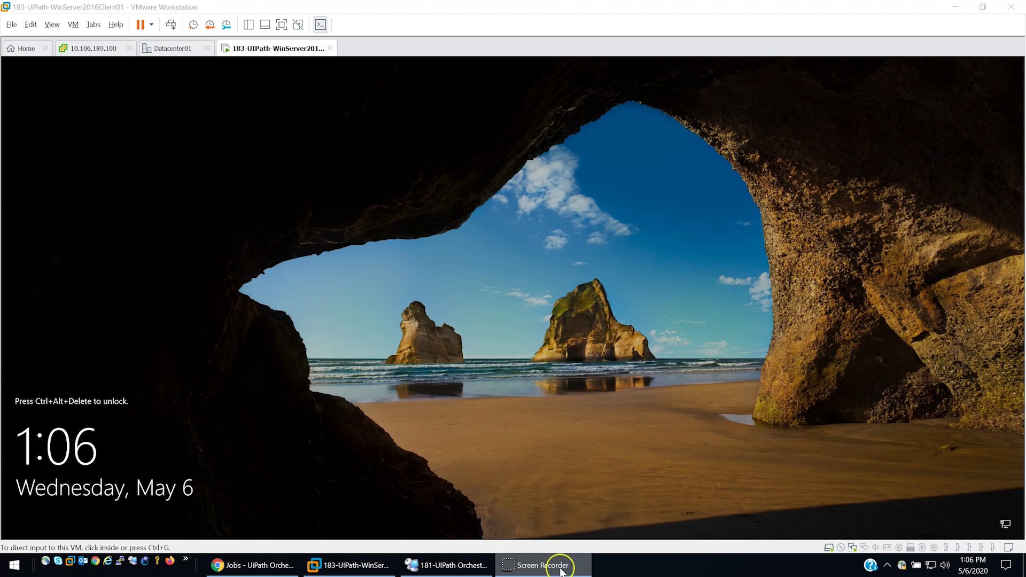